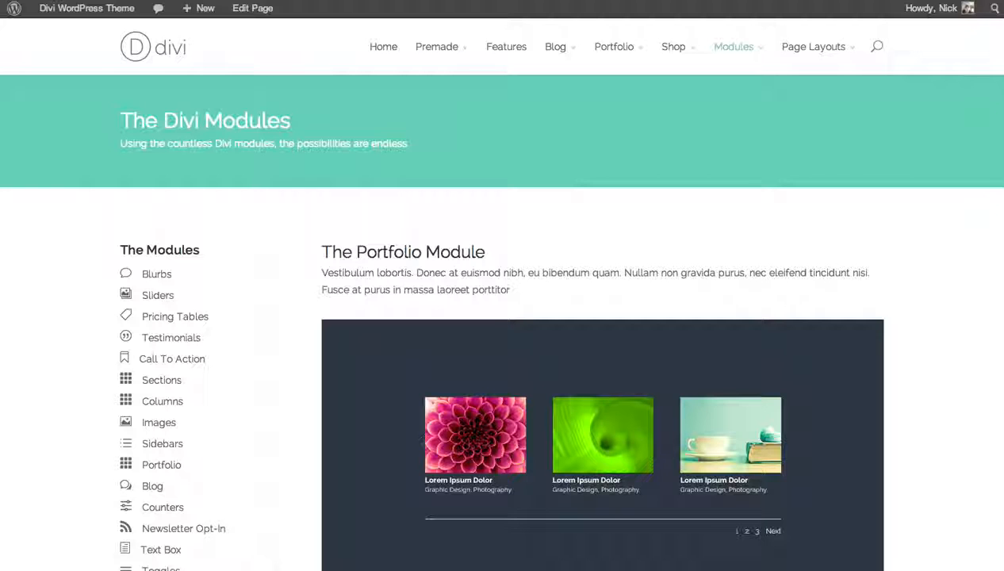
# Step: Examine the Portfolio Module demo page, including the standard portfolio layout with sidebar and the grid layout of projects
pyautogui.scroll(-10, 502, 317)
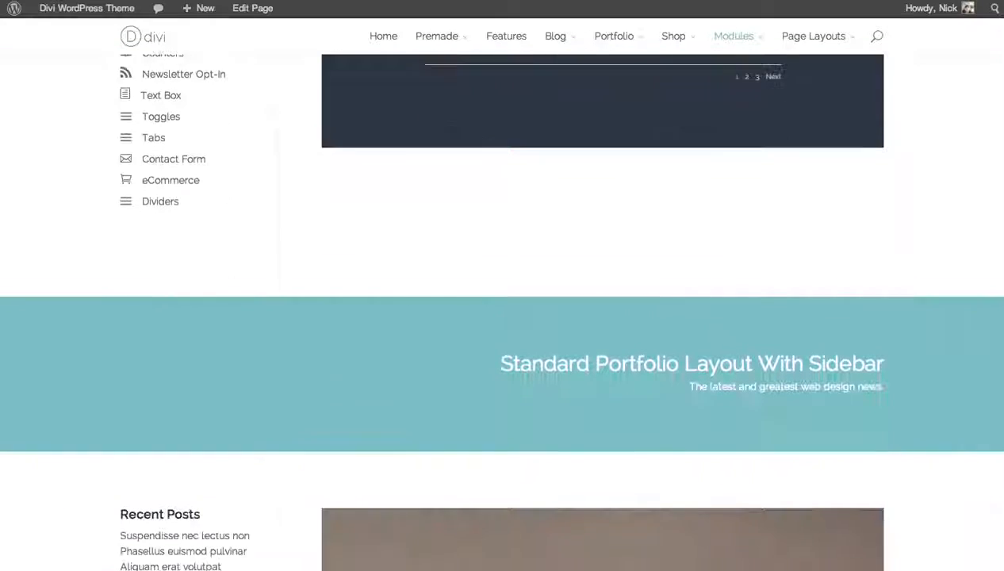
pyautogui.scroll(-2, 502, 318)
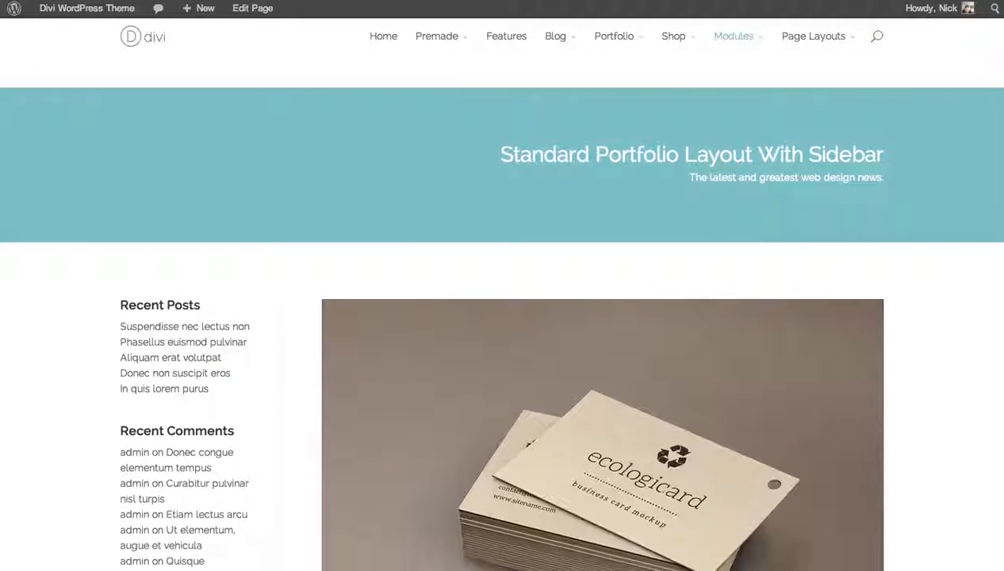
pyautogui.scroll(-4, 502, 318)
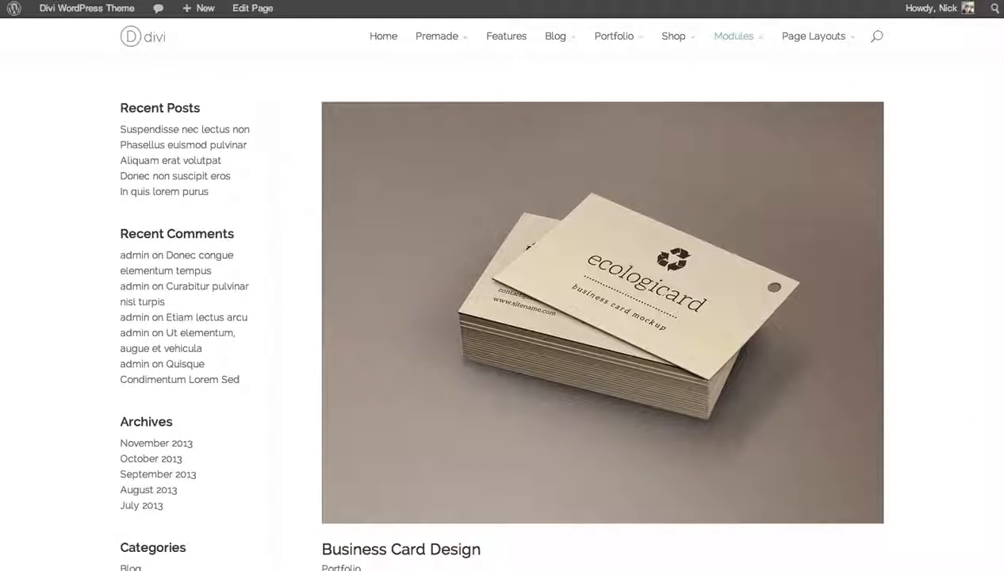
pyautogui.scroll(-15, 502, 317)
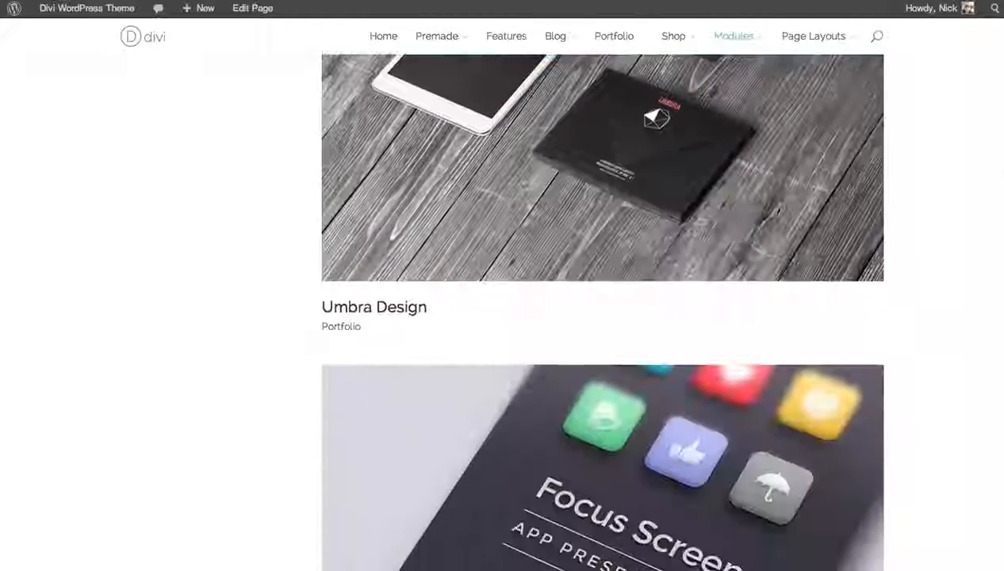
pyautogui.scroll(-6, 503, 317)
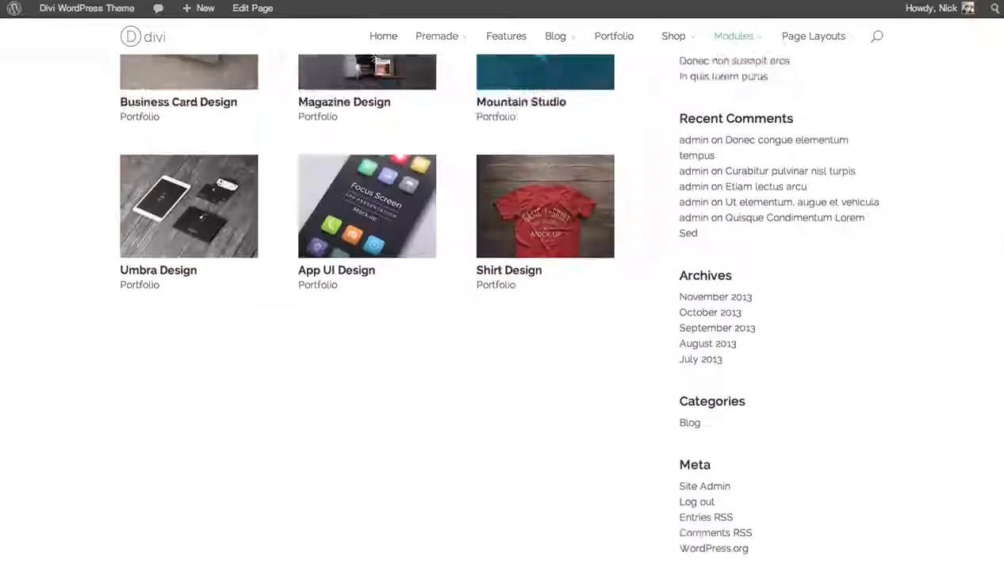
pyautogui.scroll(2, 502, 317)
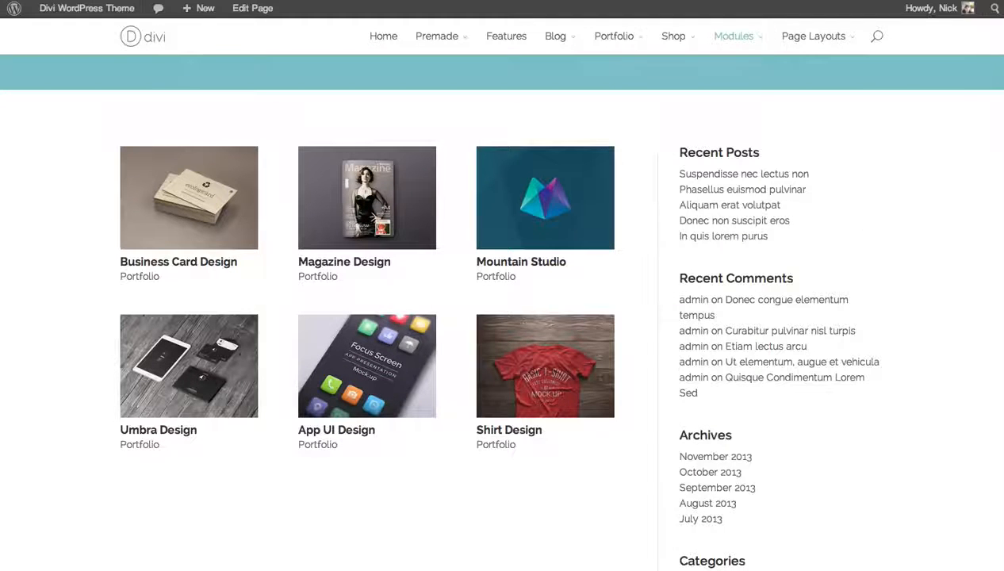
pyautogui.scroll(2, 497, 308)
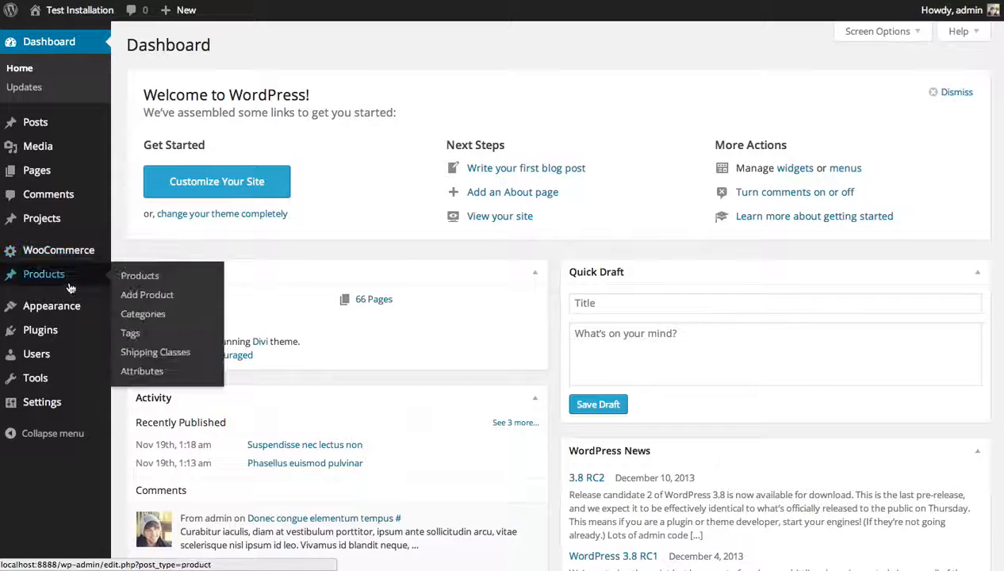
# Step: Start a new project in the WordPress dashboard and place the cursor in its title field
pyautogui.moveTo(70, 304)
pyautogui.moveTo(41, 221)
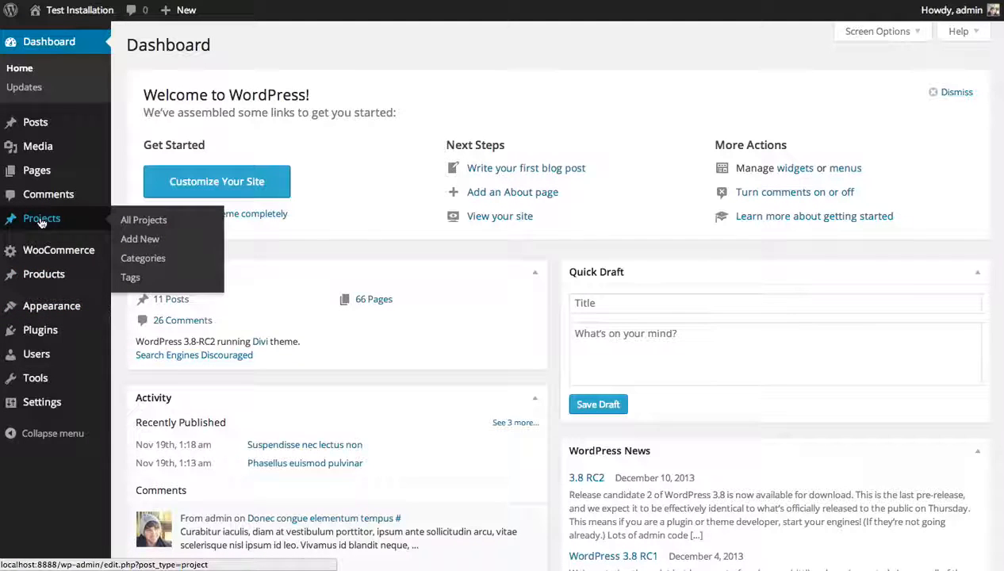
pyautogui.click(140, 242)
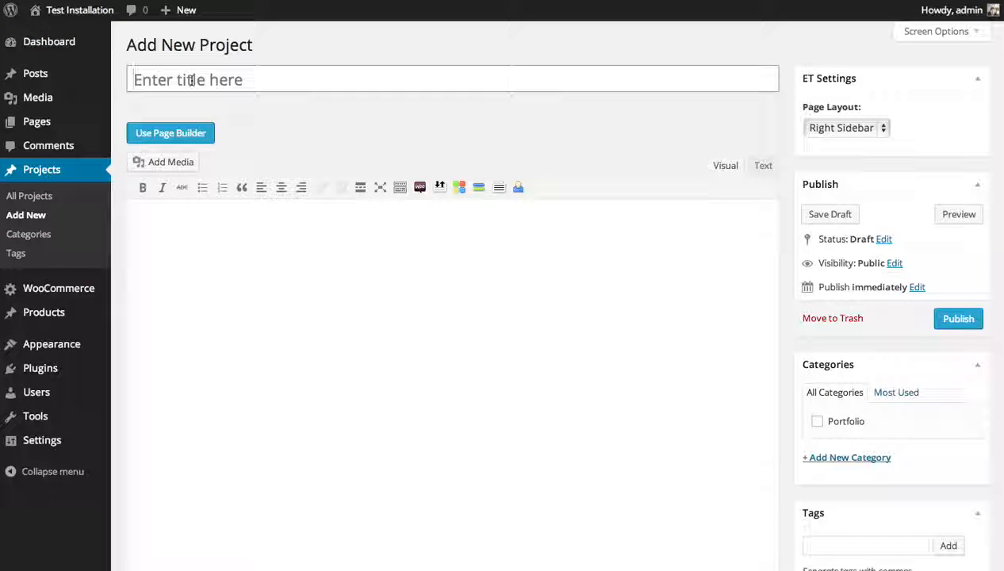
pyautogui.click(425, 331)
pyautogui.click(334, 79)
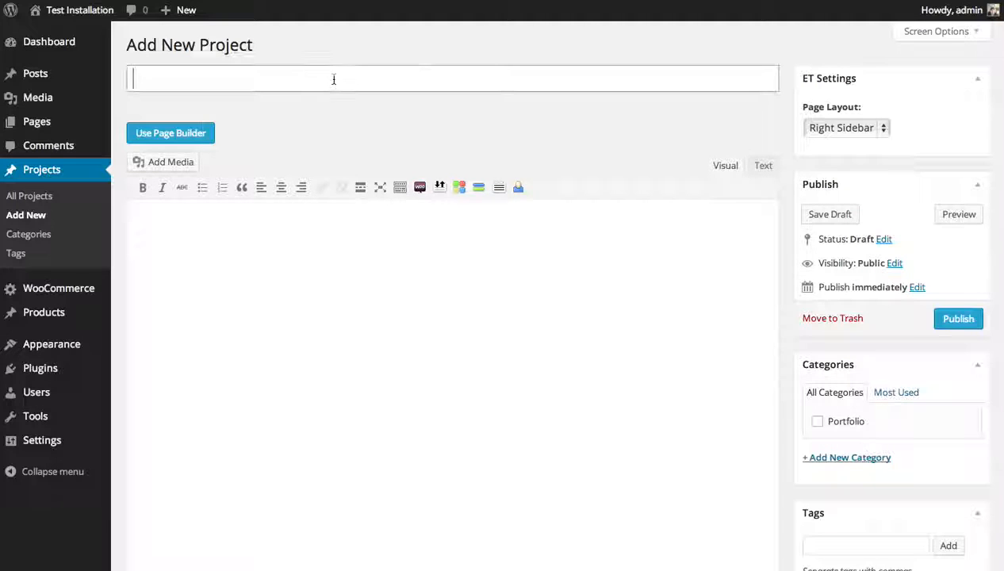
# Step: Switch the new project to the page builder and back to the default editor
pyautogui.click(202, 133)
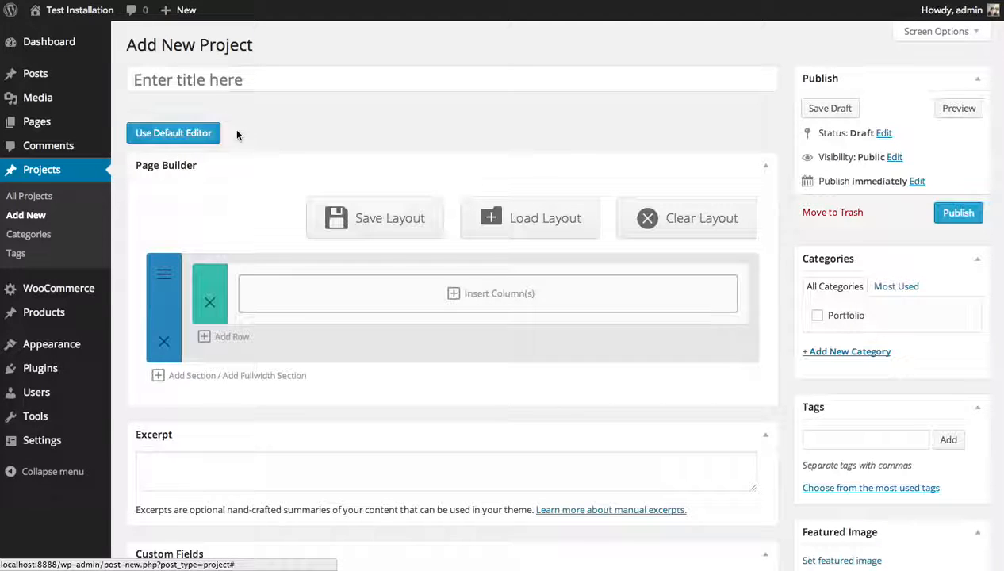
pyautogui.click(195, 133)
pyautogui.click(480, 292)
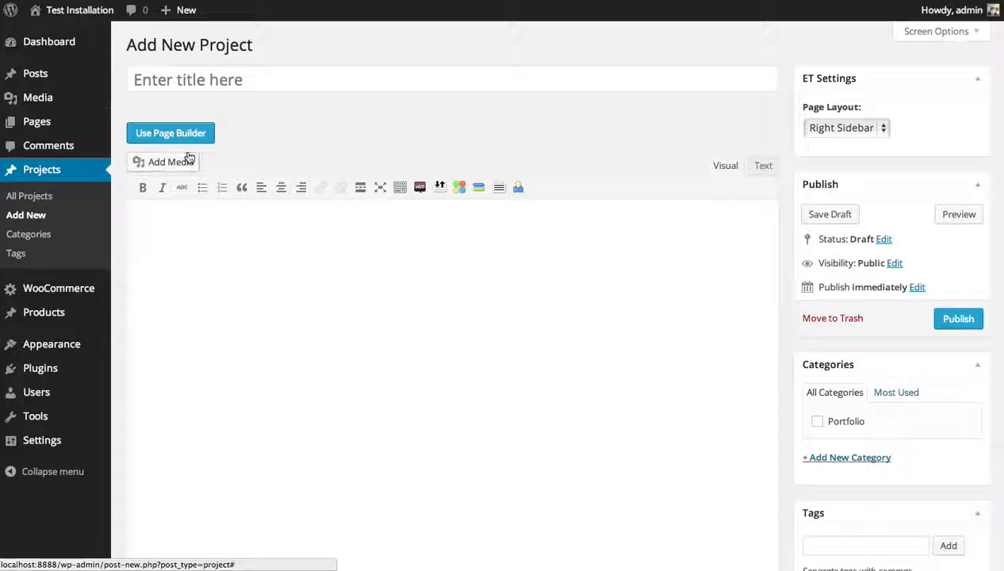
# Step: Set the new project's page layout to Full Width and use the pale tabletop image with lemons from the media library as its featured image
pyautogui.click(830, 127)
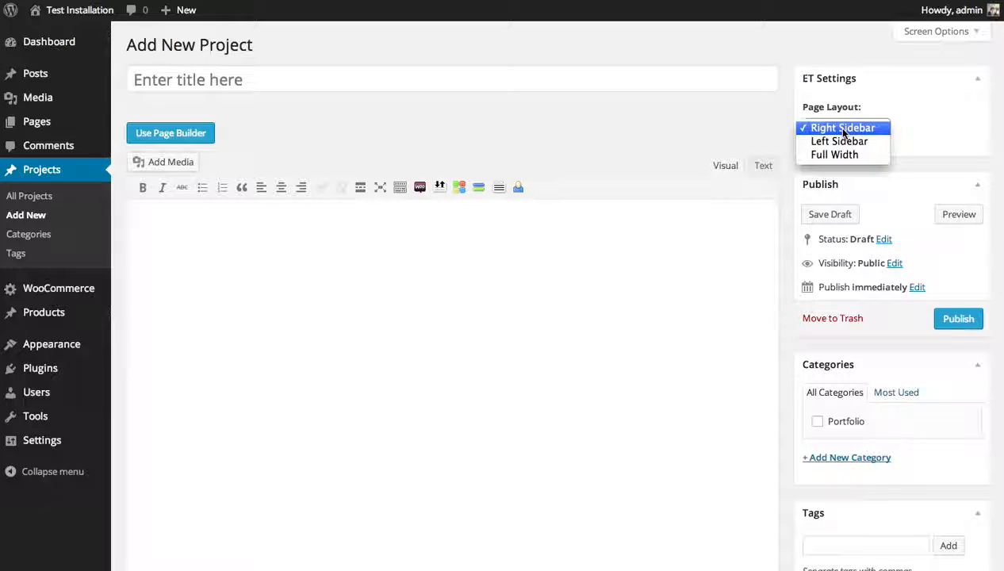
pyautogui.click(849, 155)
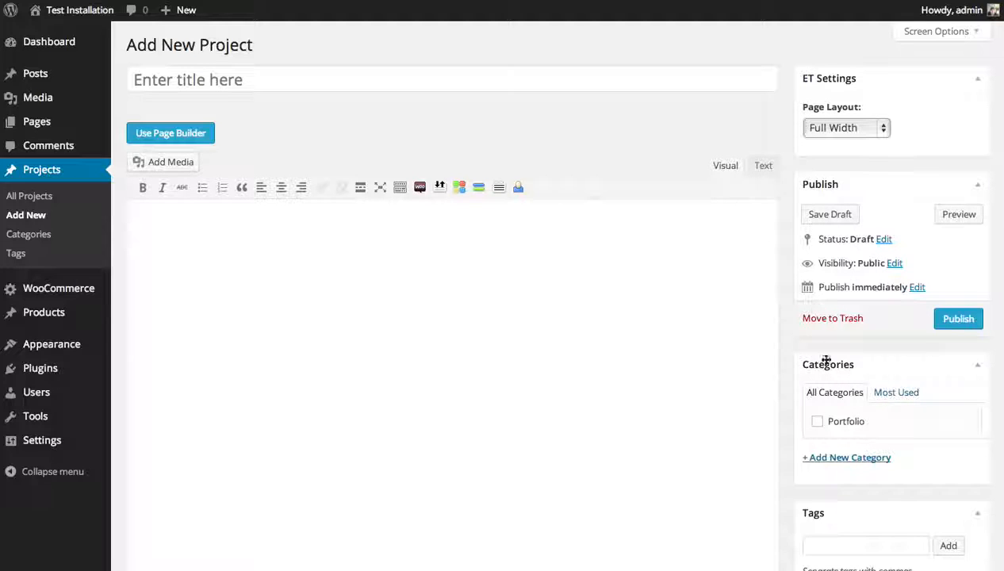
pyautogui.scroll(-3, 865, 392)
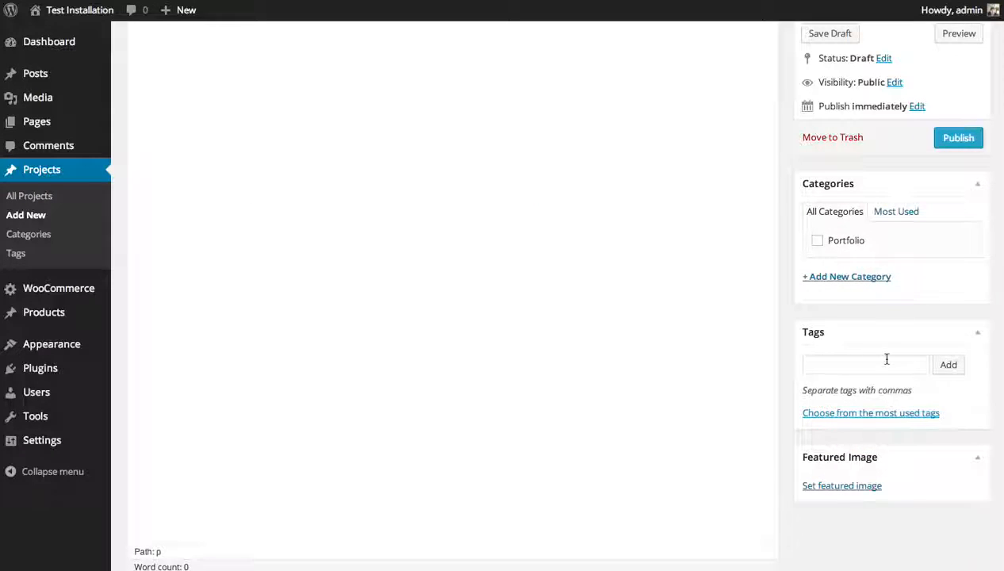
pyautogui.scroll(-1, 869, 284)
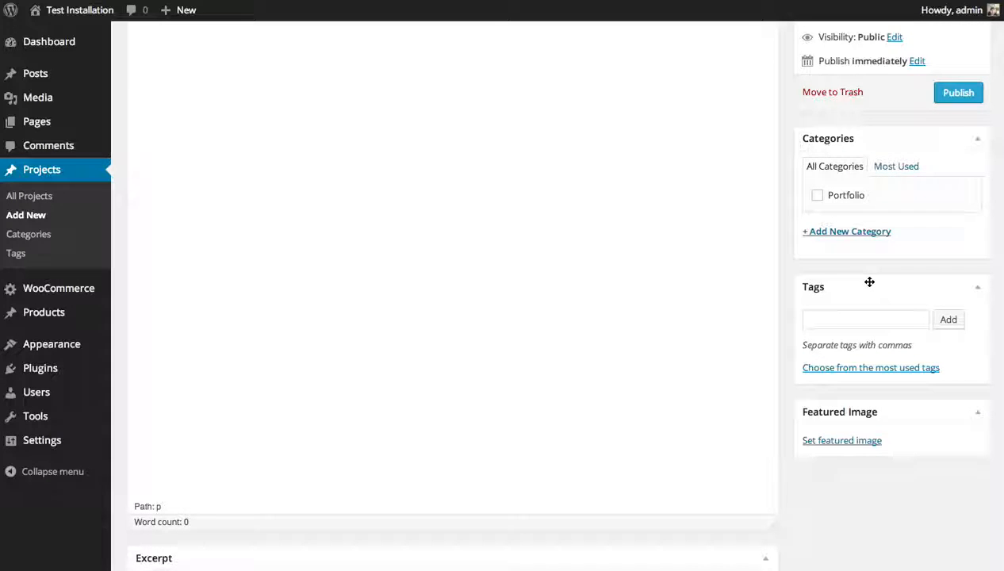
pyautogui.click(840, 441)
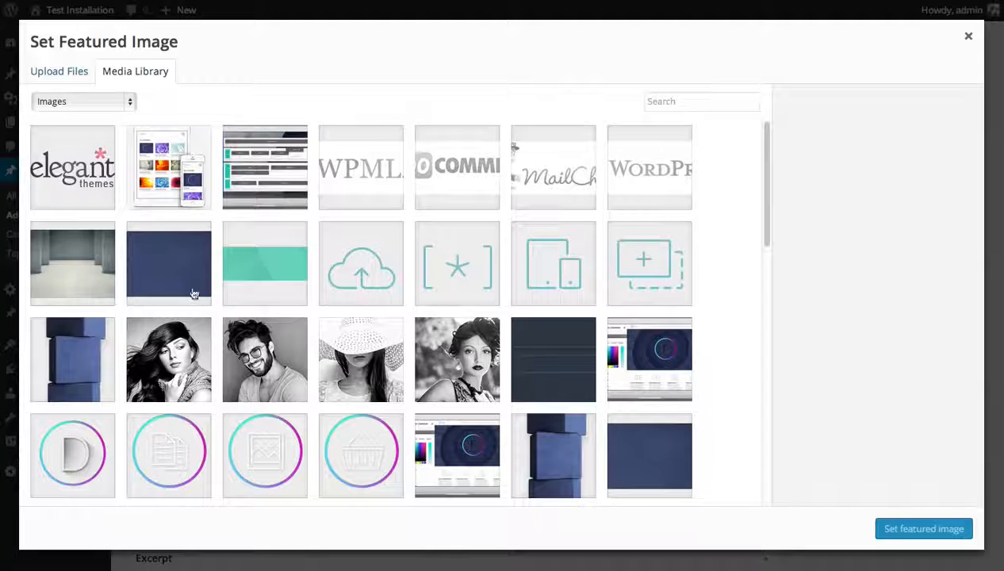
pyautogui.scroll(-3, 195, 291)
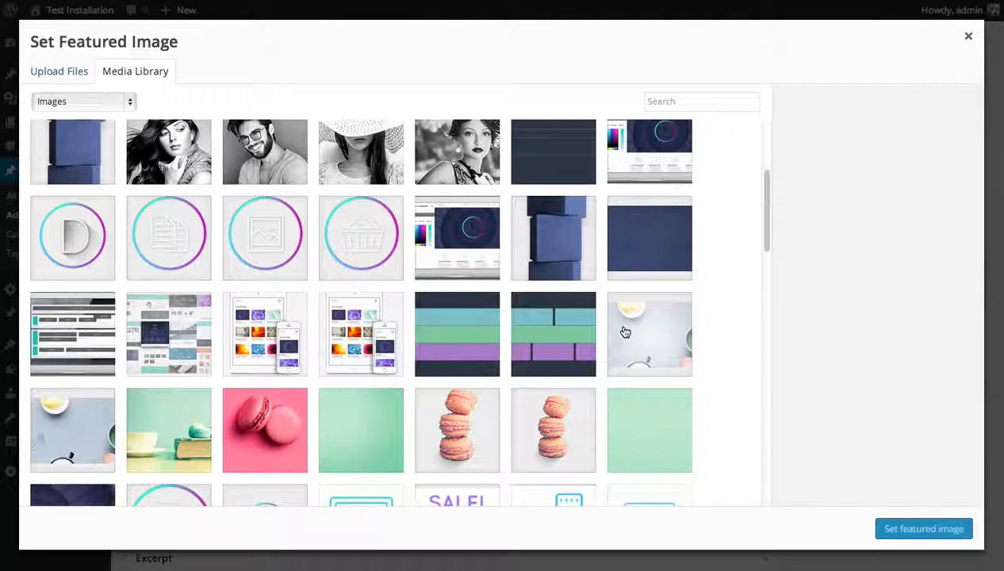
pyautogui.click(617, 329)
pyautogui.click(924, 530)
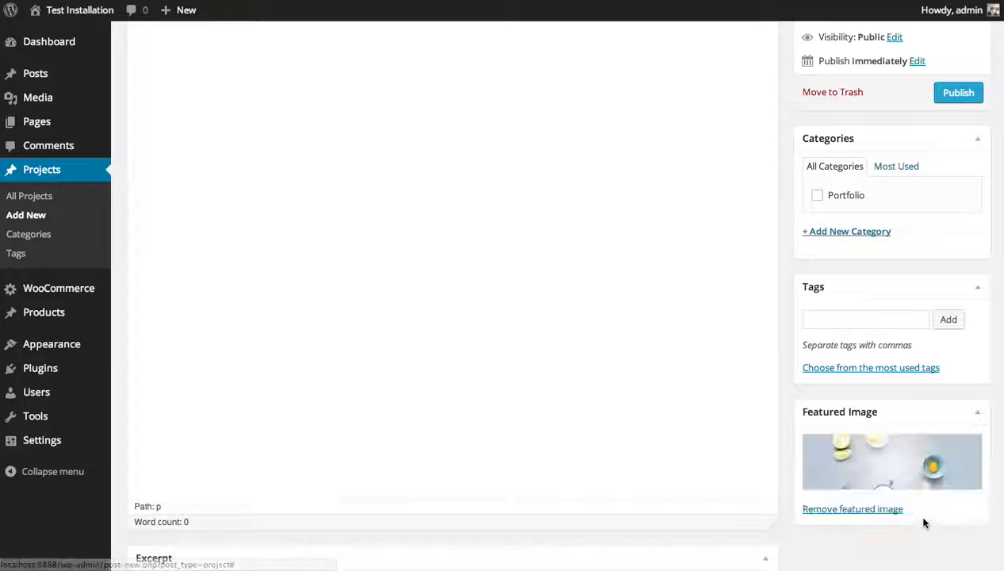
# Step: Leave the new project without saving and open the list of all projects
pyautogui.scroll(5, 872, 500)
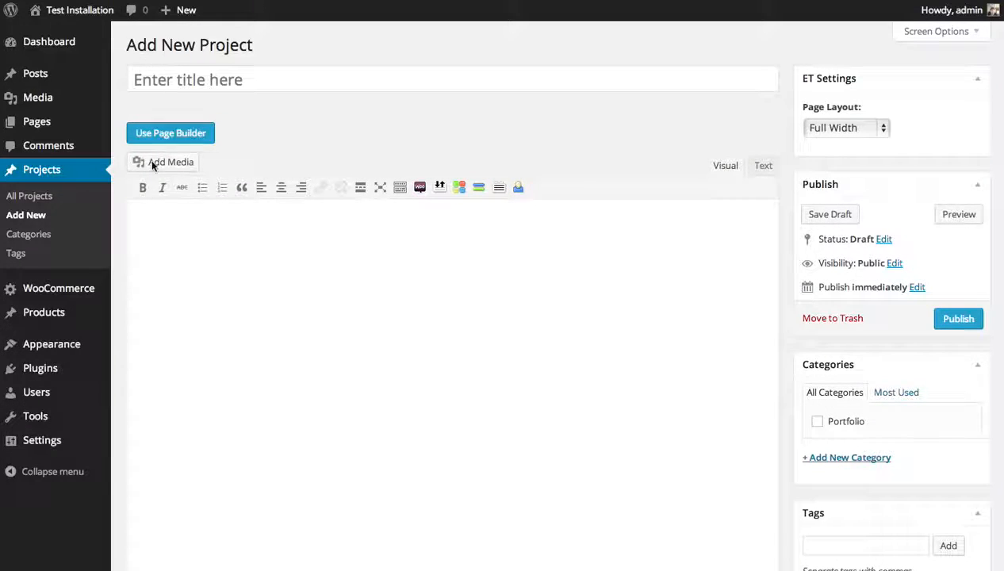
pyautogui.click(17, 196)
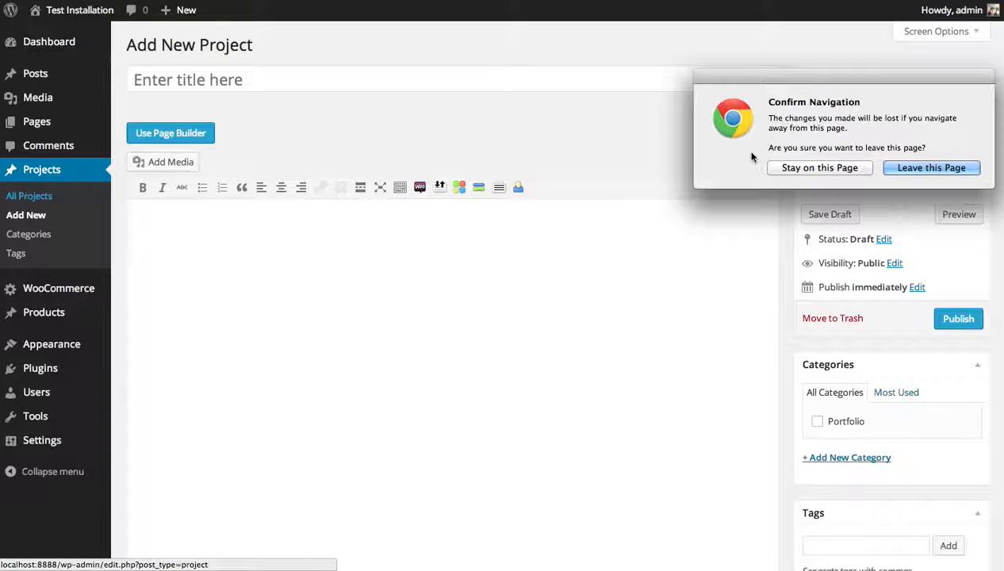
pyautogui.click(937, 169)
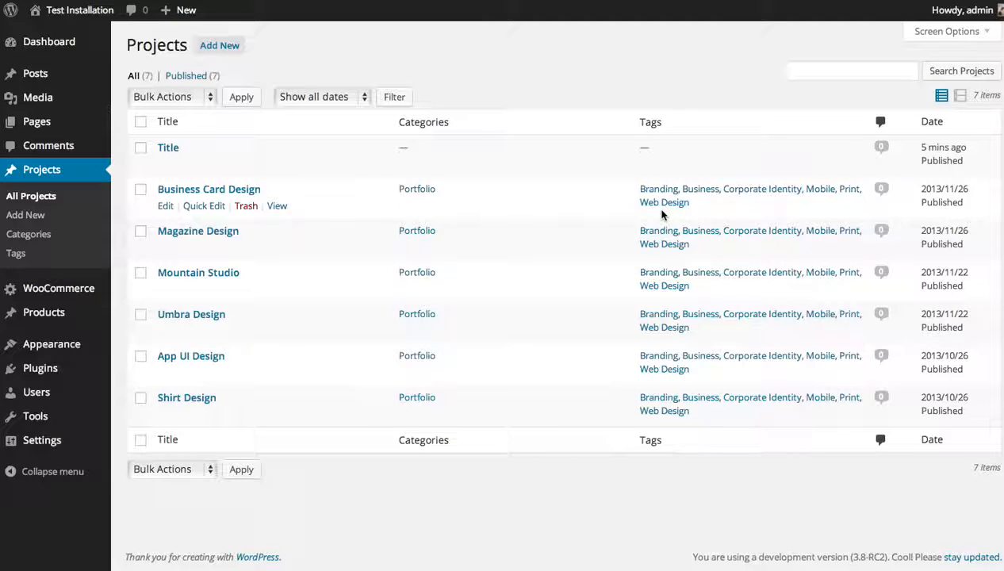
pyautogui.click(219, 45)
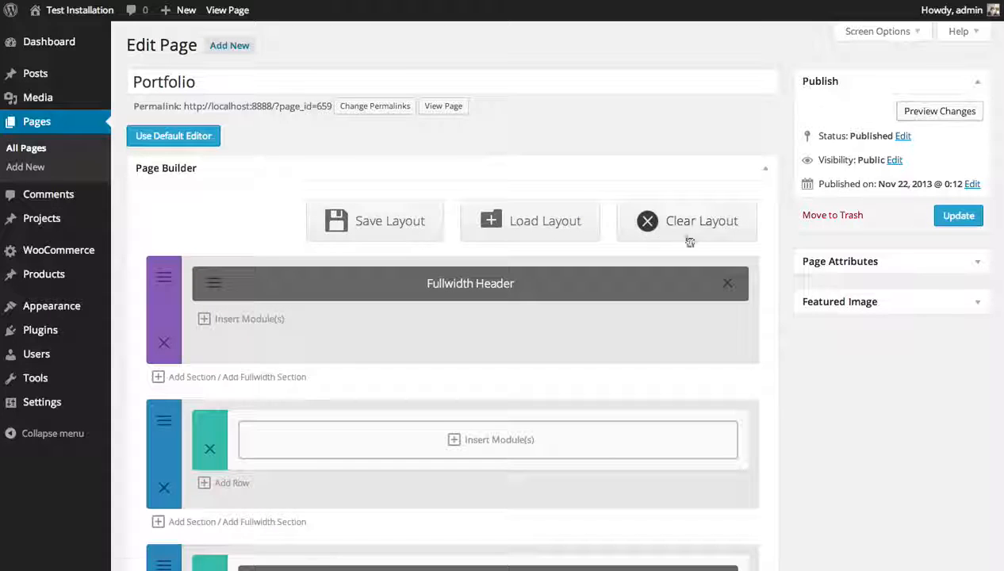
# Step: Insert a Portfolio module into the empty row below the Fullwidth Header section and set its layout to Grid
pyautogui.scroll(-3, 620, 279)
pyautogui.moveTo(365, 360)
pyautogui.mouseDown()
pyautogui.moveTo(352, 356)
pyautogui.moveTo(363, 362)
pyautogui.mouseUp()
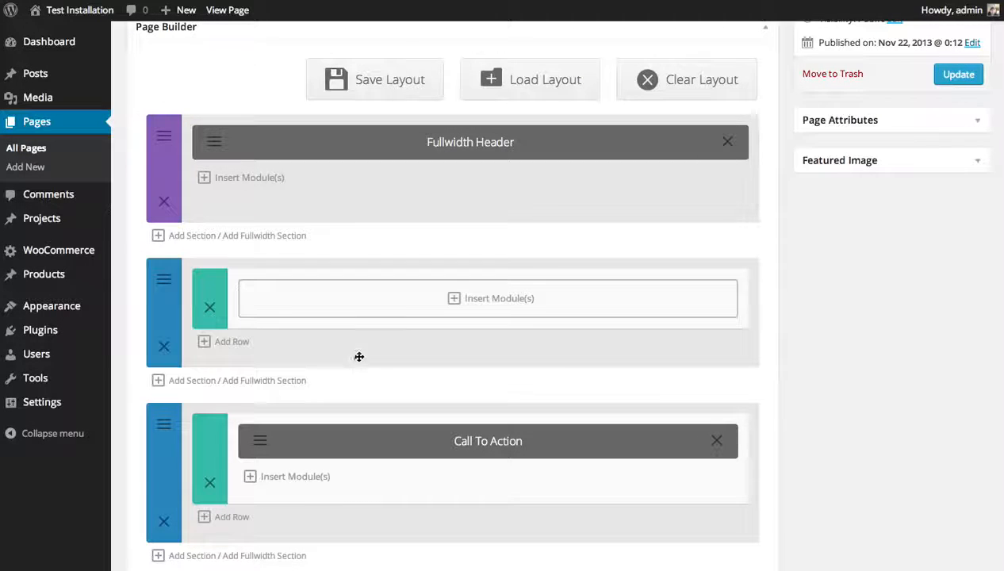
pyautogui.click(385, 305)
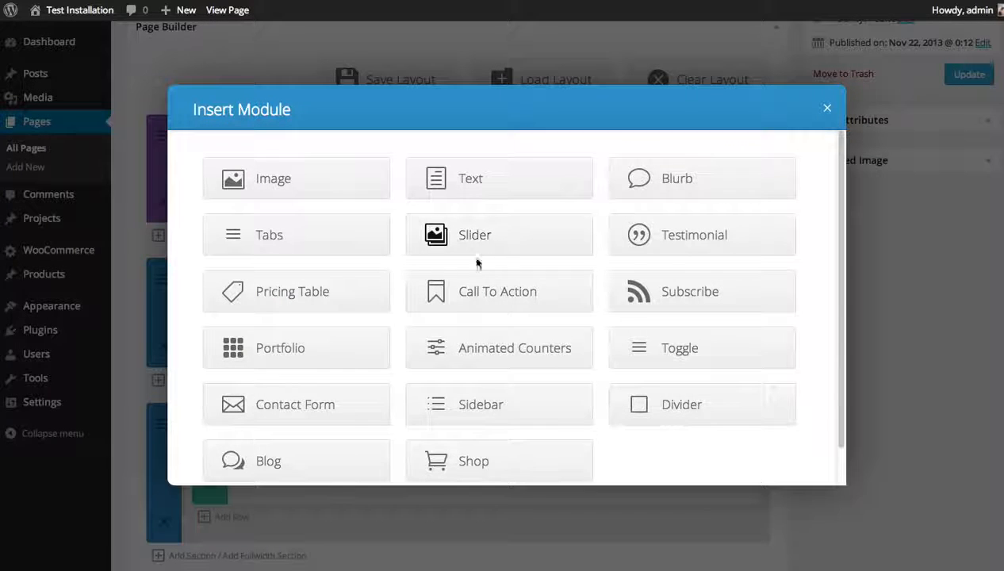
pyautogui.click(321, 361)
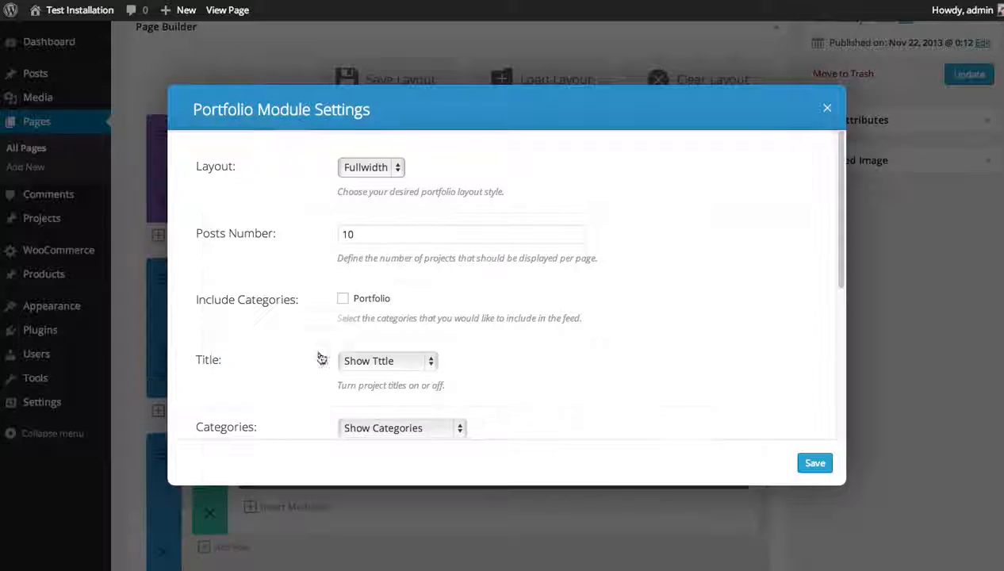
pyautogui.click(381, 168)
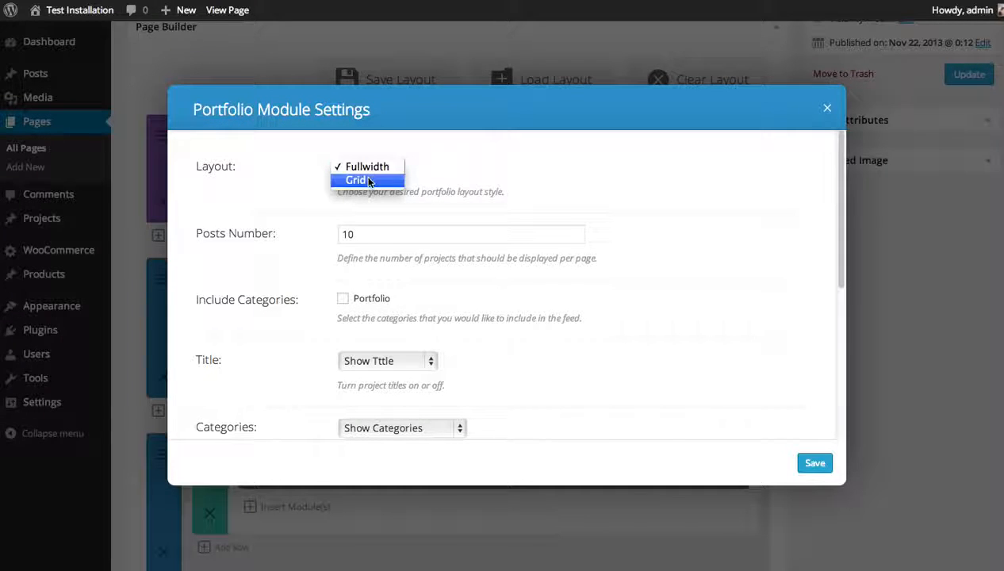
pyautogui.click(369, 180)
# Step: Set the Portfolio module's posts number to 8 and include the Portfolio category
pyautogui.click(371, 236)
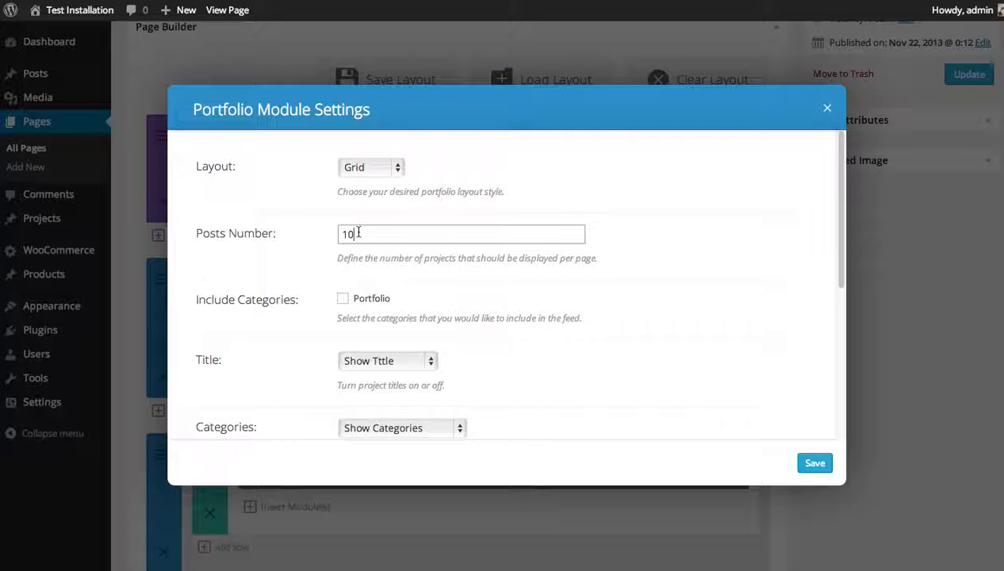
pyautogui.moveTo(358, 232); pyautogui.dragTo(327, 235)
pyautogui.write('8')
pyautogui.click(342, 300)
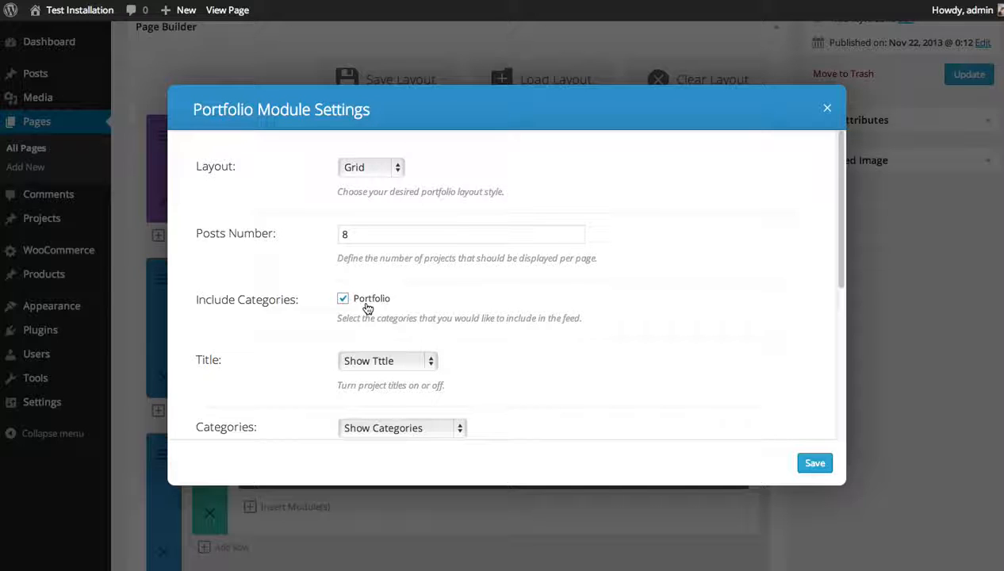
# Step: Review the Portfolio module's title, categories, pagination and text color settings, including the available pagination options
pyautogui.scroll(-2, 456, 290)
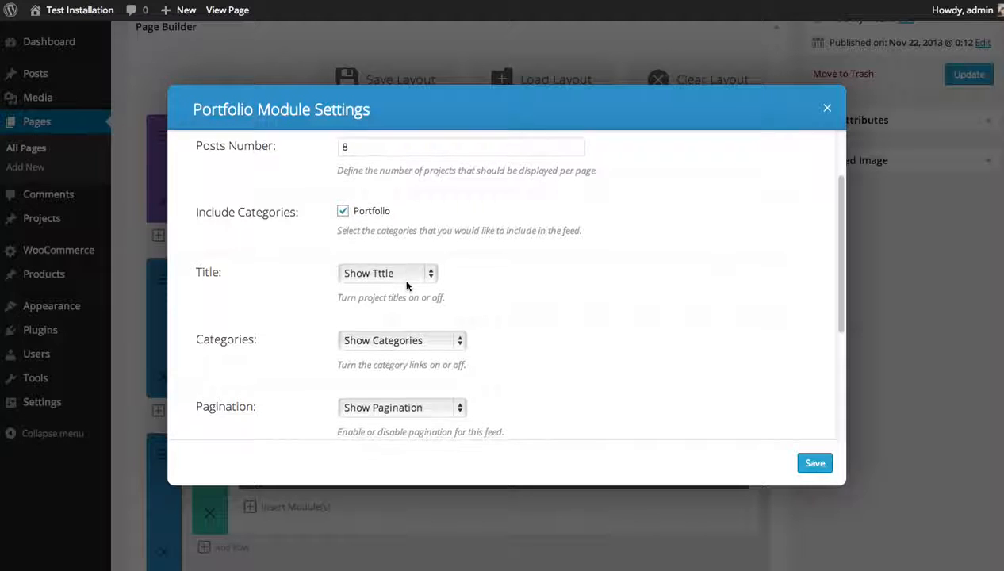
pyautogui.scroll(-1, 260, 304)
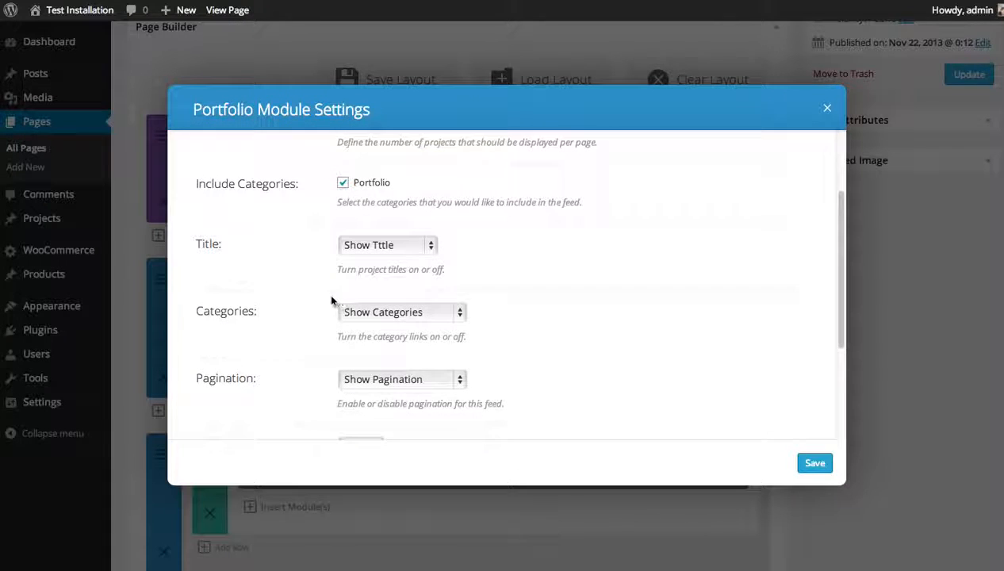
pyautogui.scroll(-1, 385, 303)
pyautogui.scroll(-1, 387, 299)
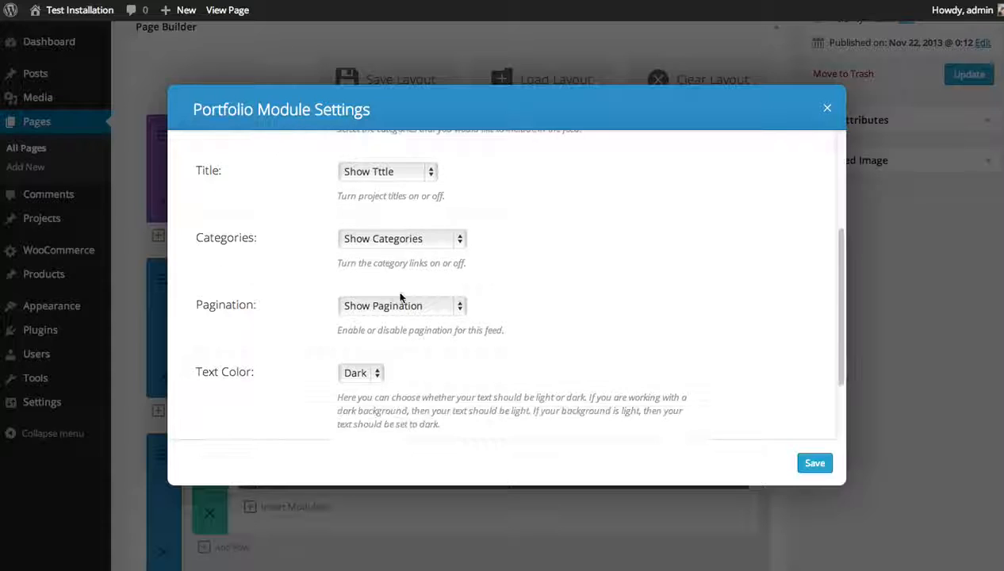
pyautogui.click(403, 306)
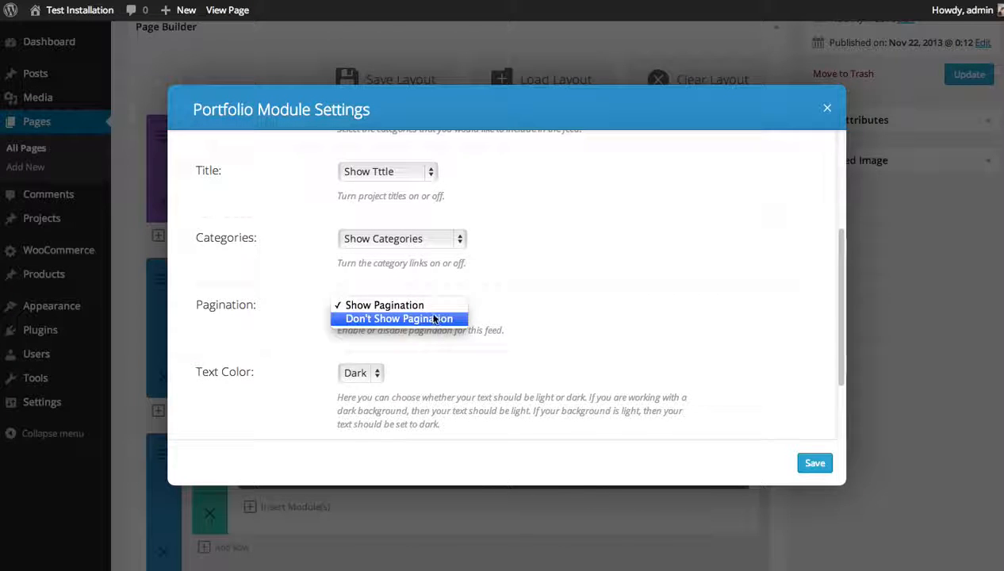
pyautogui.click(560, 296)
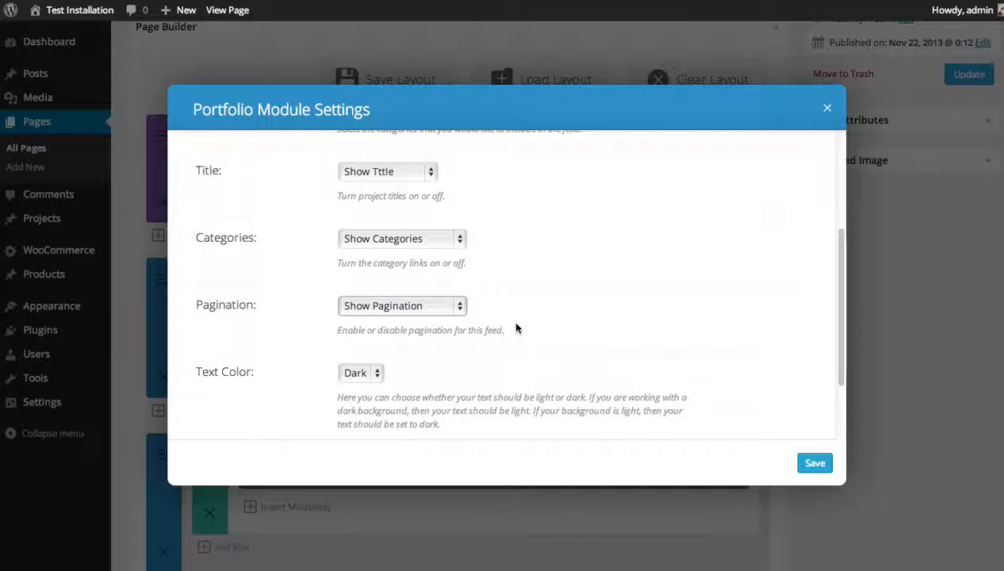
pyautogui.scroll(-2, 516, 327)
pyautogui.scroll(1, 515, 328)
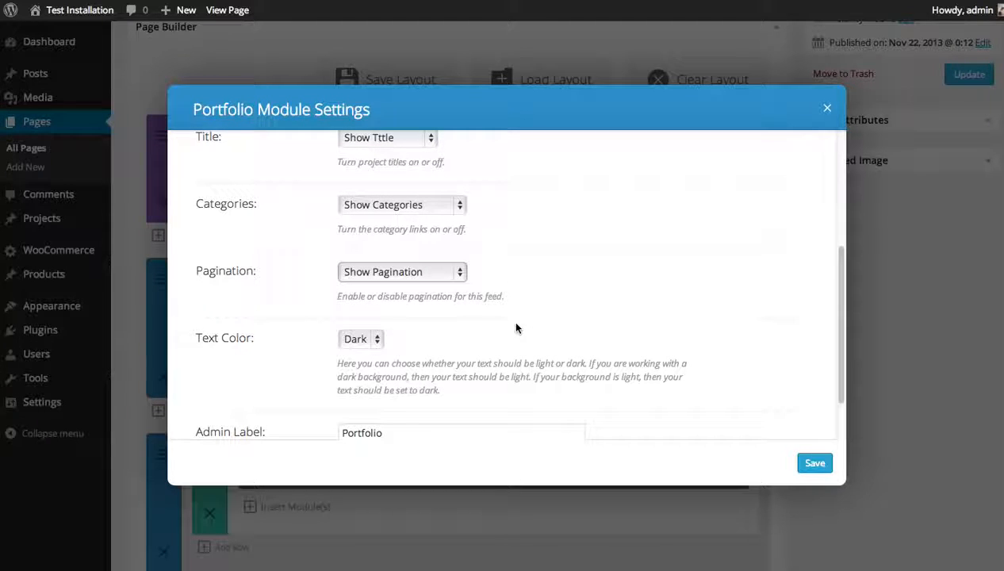
# Step: Keep pagination shown, the Dark text color and the Portfolio admin label, and save the Portfolio module settings
pyautogui.click(450, 272)
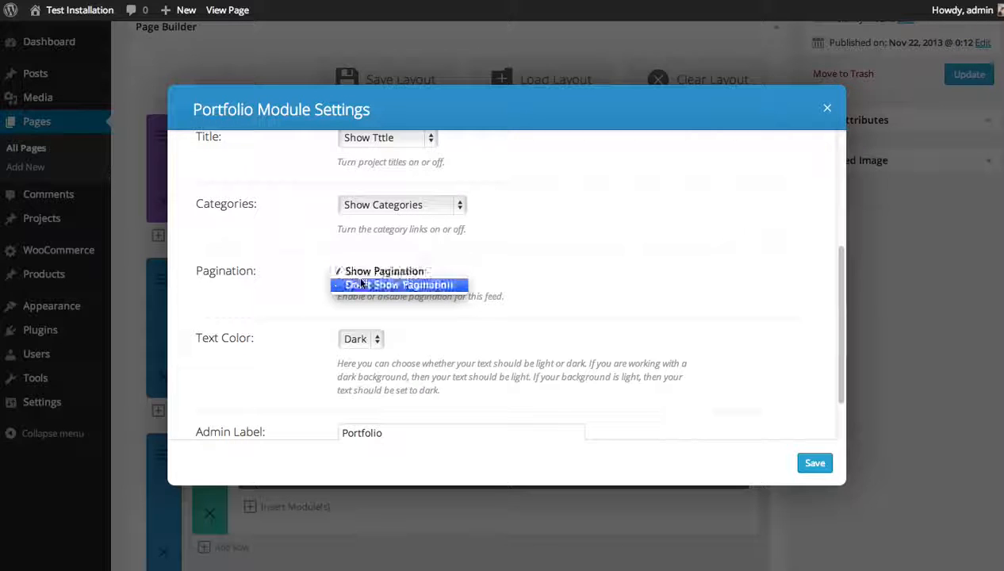
pyautogui.click(481, 298)
pyautogui.scroll(-2, 614, 313)
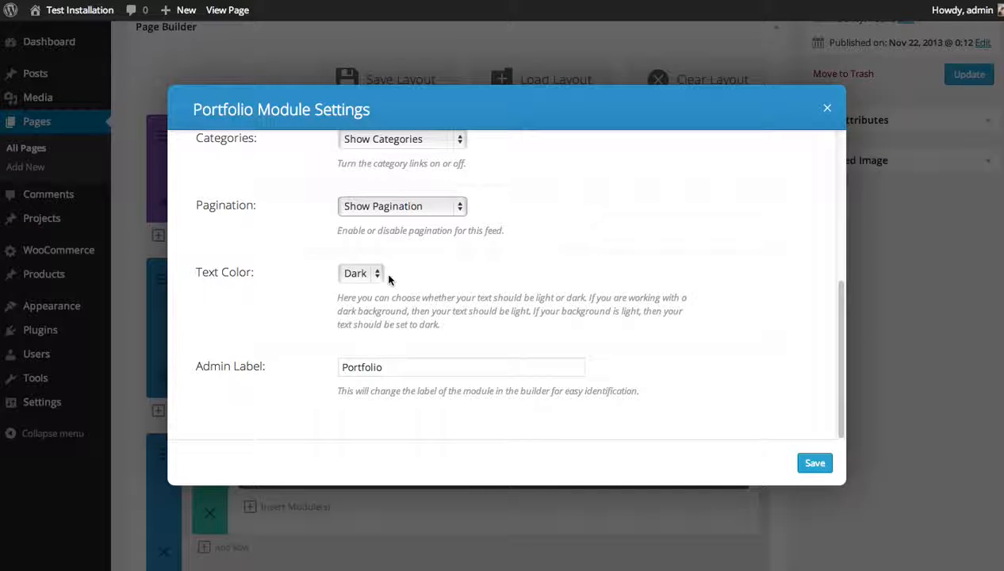
pyautogui.click(374, 277)
pyautogui.click(371, 274)
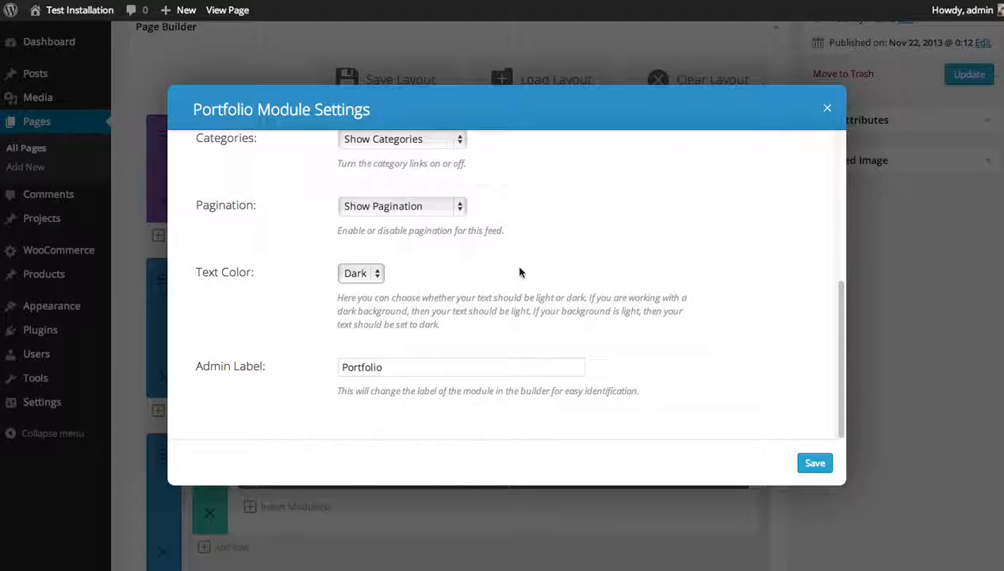
pyautogui.click(389, 367)
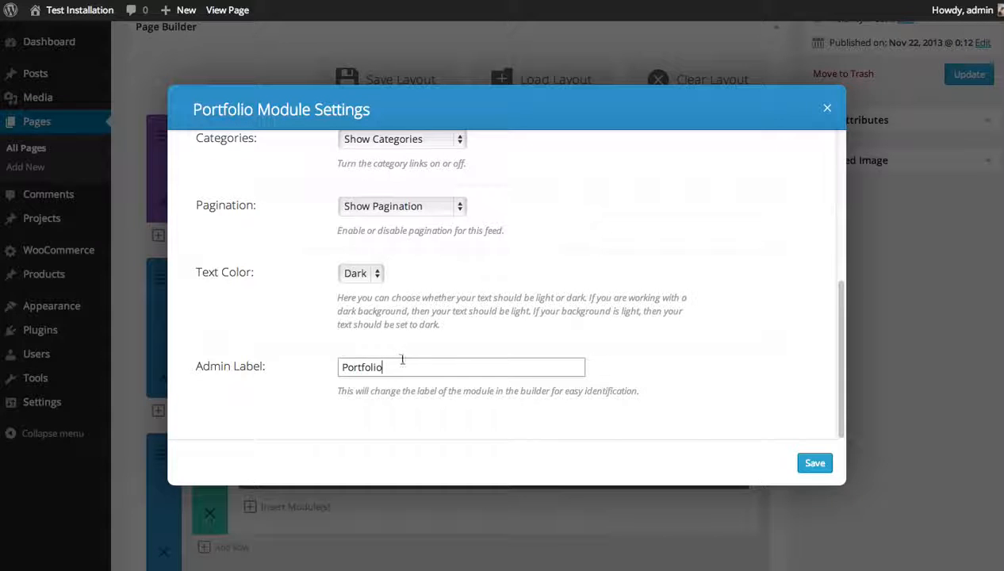
pyautogui.click(815, 467)
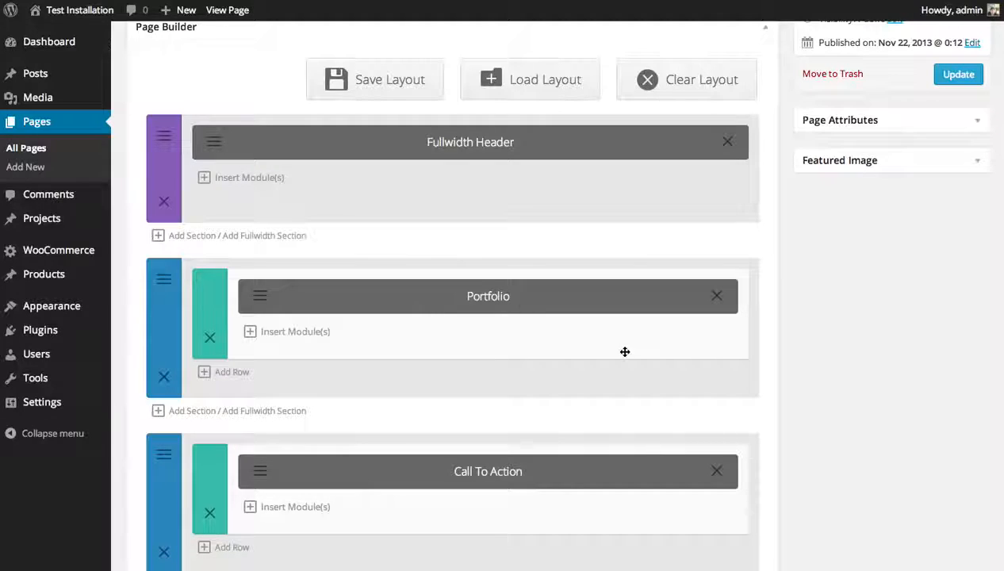
# Step: Preview the Portfolio page and examine how the projects are laid out in the grid
pyautogui.scroll(3, 626, 351)
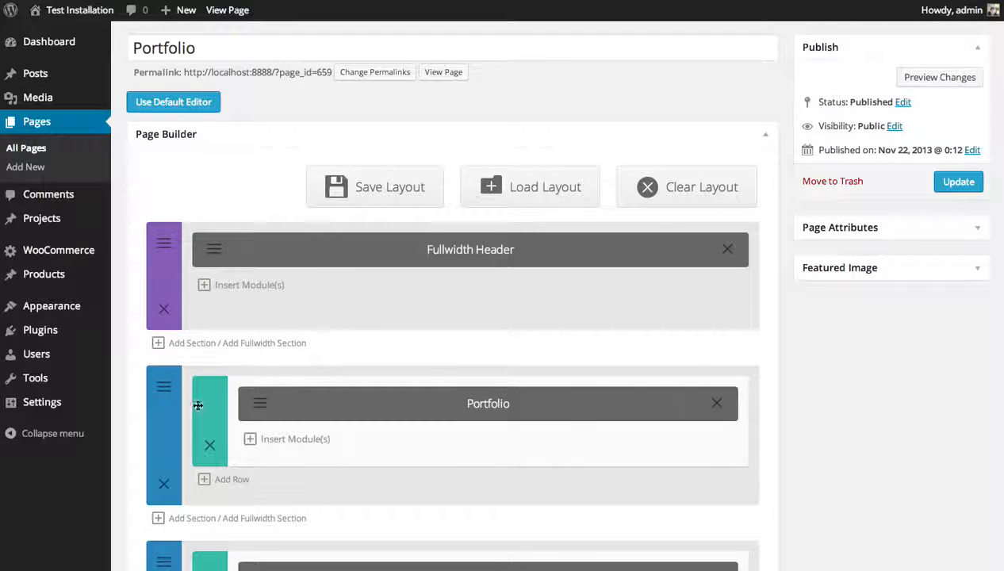
pyautogui.scroll(1, 634, 409)
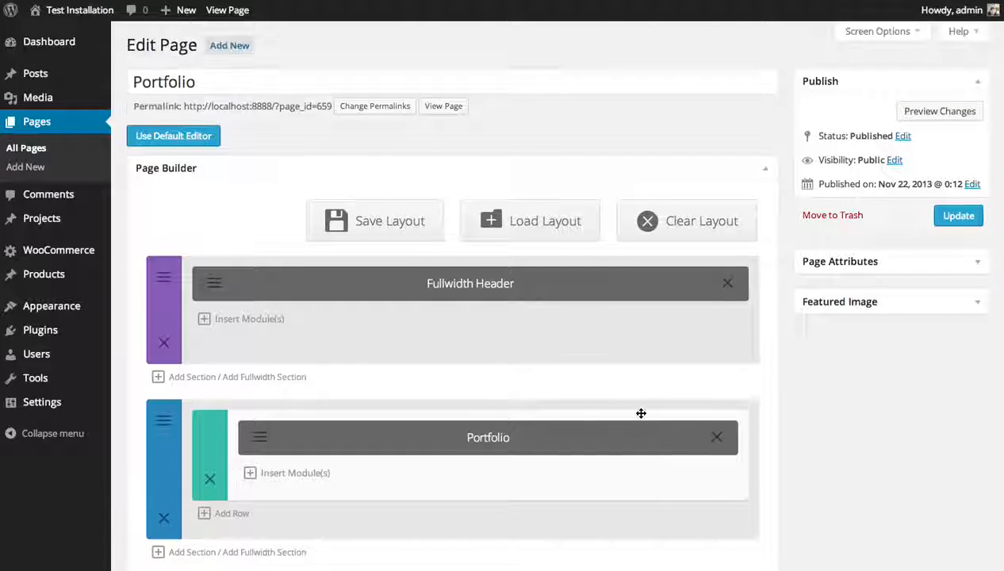
pyautogui.click(940, 112)
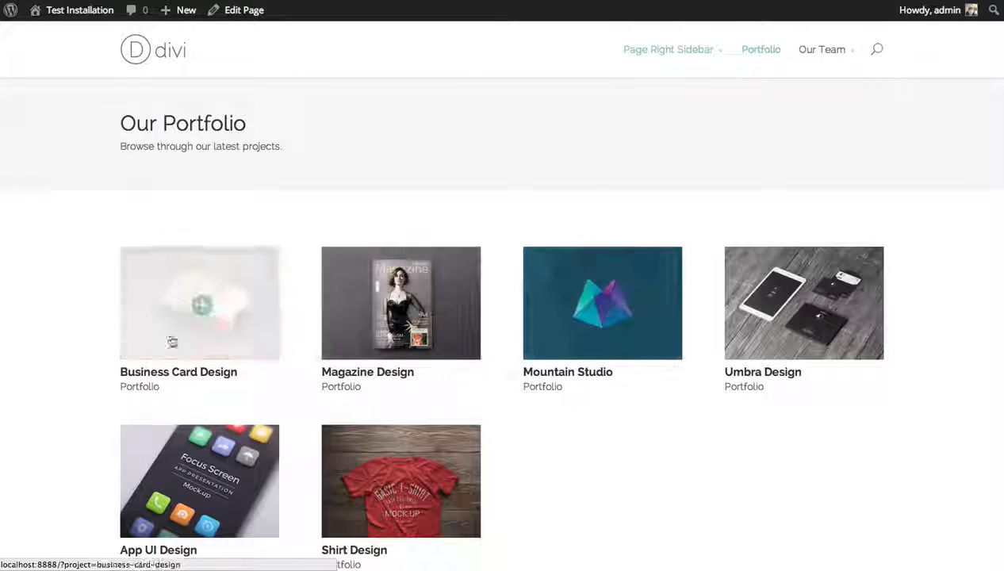
pyautogui.scroll(-2, 199, 316)
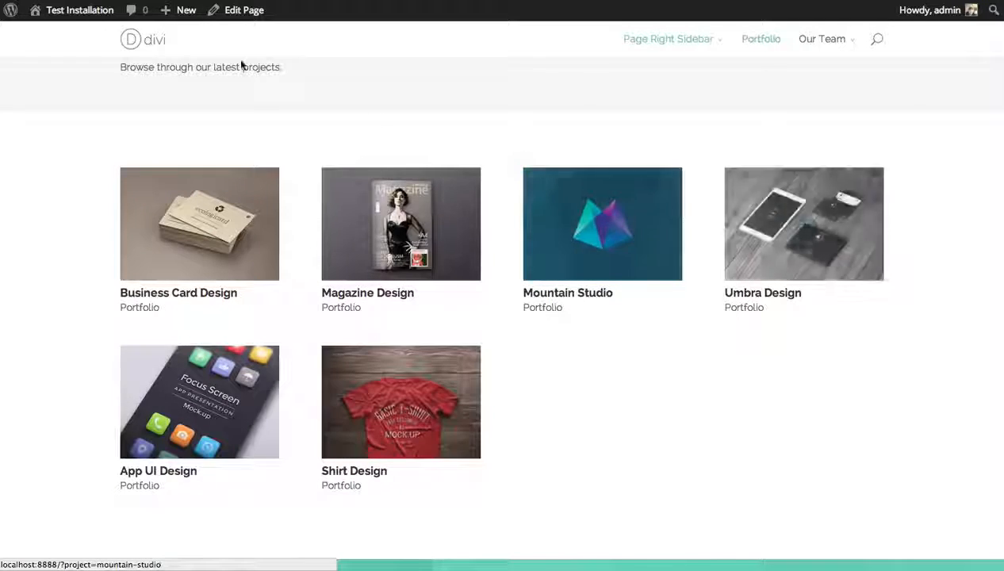
# Step: Return to editing the page and change the Portfolio module's layout to Fullwidth, saving the module settings
pyautogui.click(238, 9)
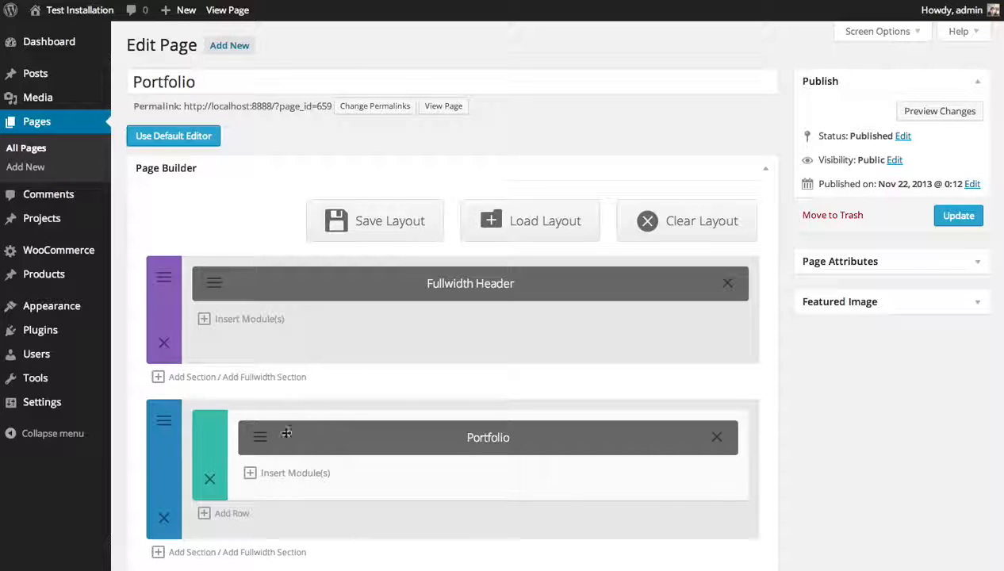
pyautogui.click(261, 437)
pyautogui.click(392, 166)
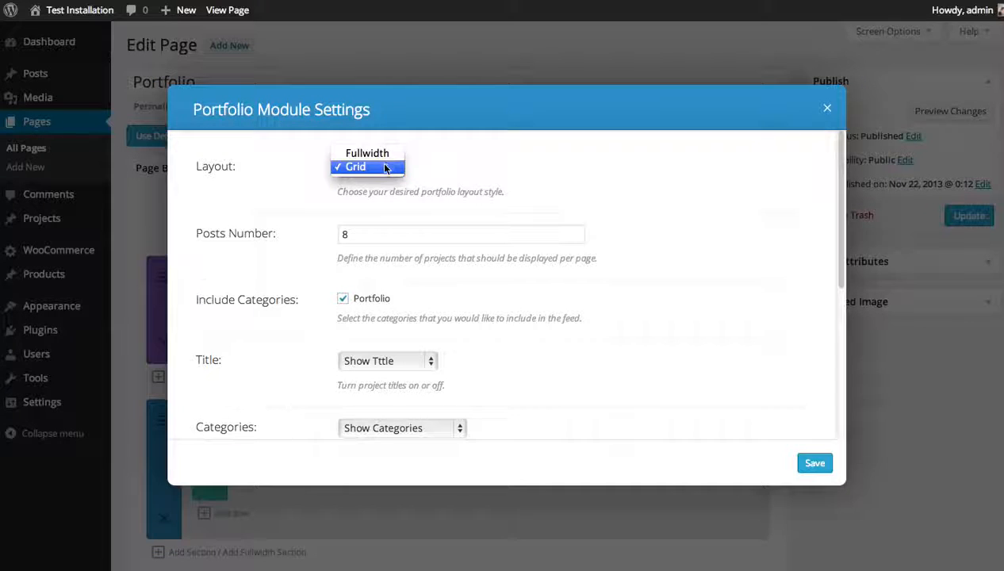
pyautogui.click(367, 151)
pyautogui.click(815, 463)
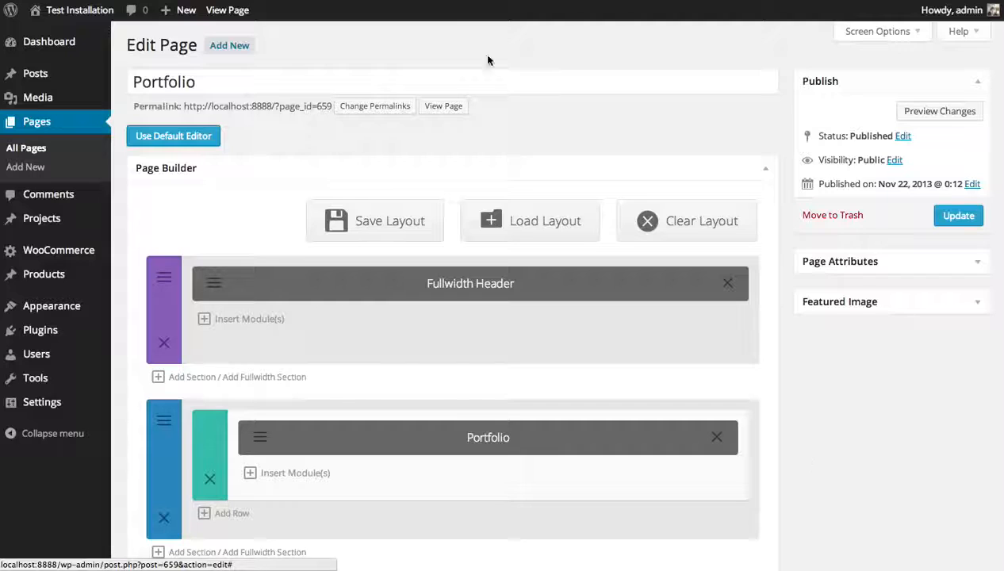
# Step: Preview the page and look through the projects in the fullwidth layout
pyautogui.click(913, 114)
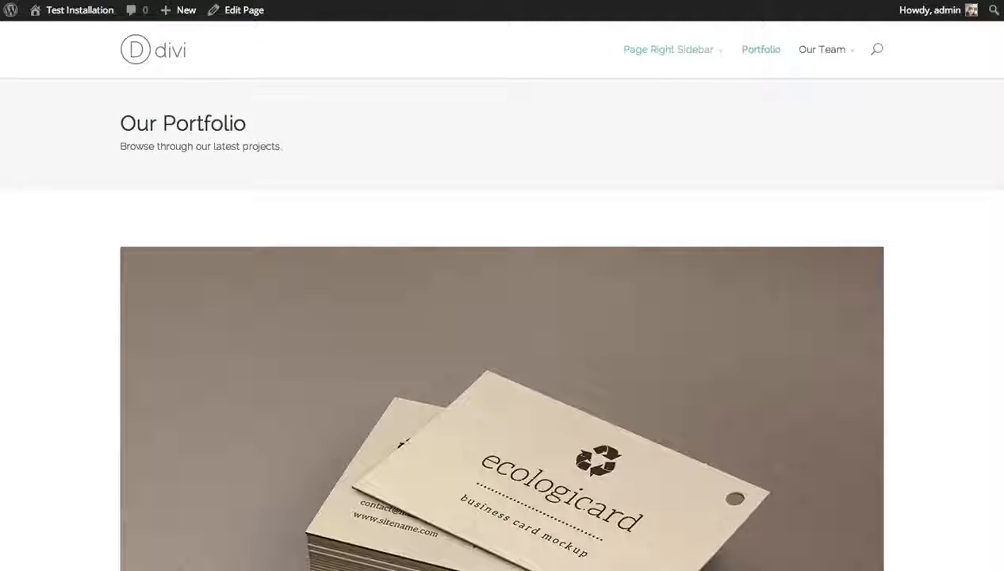
pyautogui.scroll(-20, 502, 317)
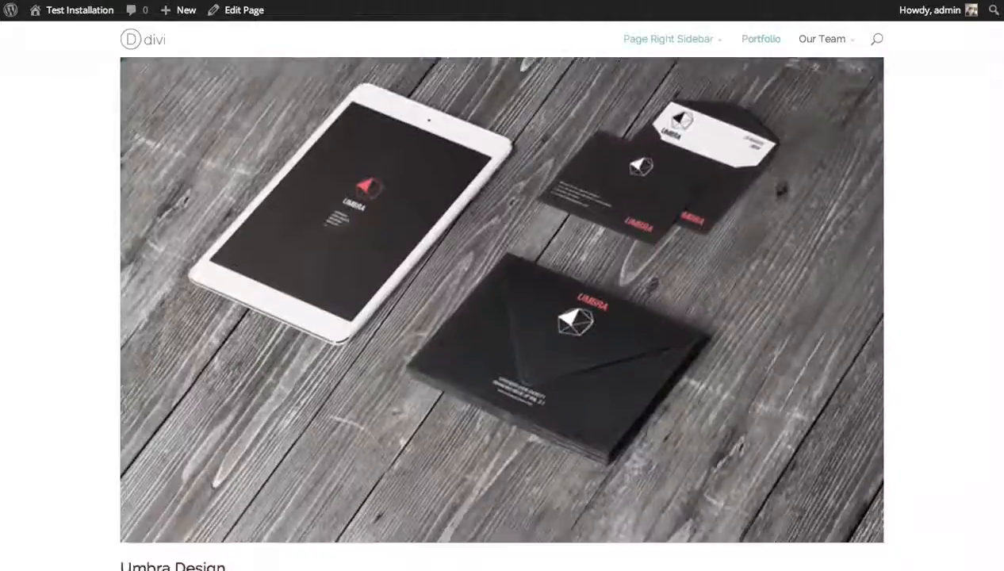
pyautogui.scroll(-15, 502, 317)
pyautogui.moveTo(1000, 485); pyautogui.dragTo(985, 30)
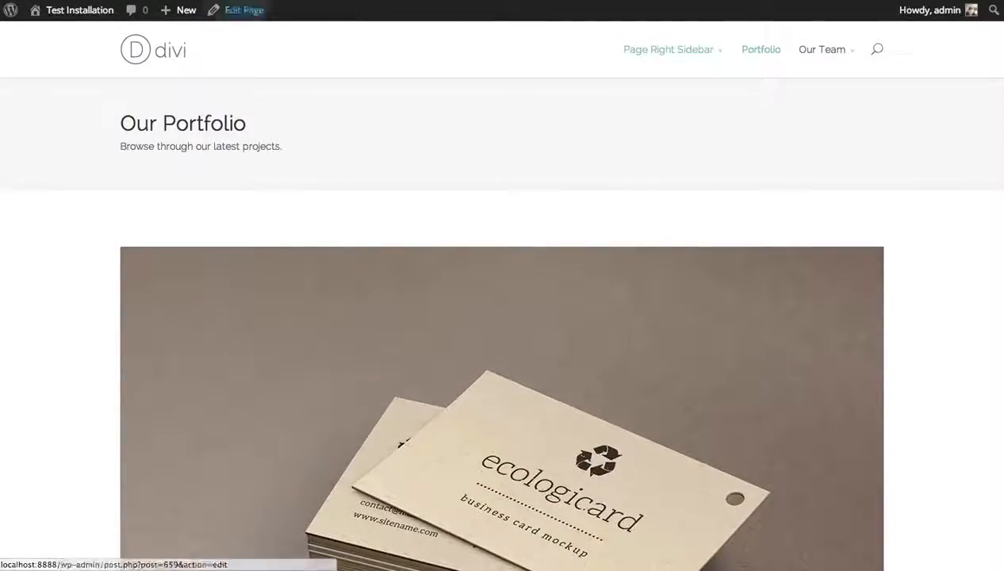
# Step: Return to editing the page and add a row with 3/4 and 1/4 columns below the Portfolio module's row
pyautogui.click(235, 9)
pyautogui.scroll(-3, 615, 302)
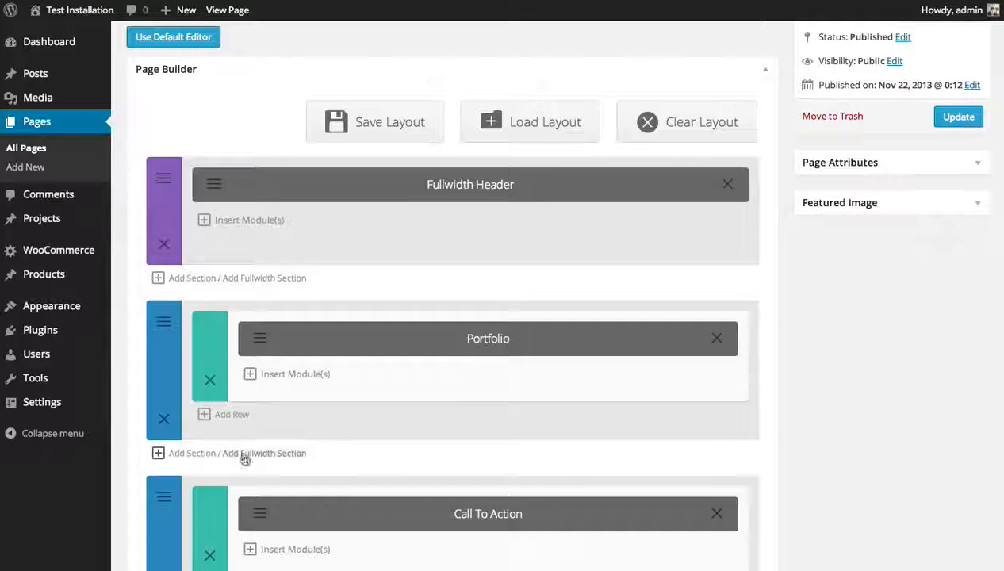
pyautogui.click(230, 414)
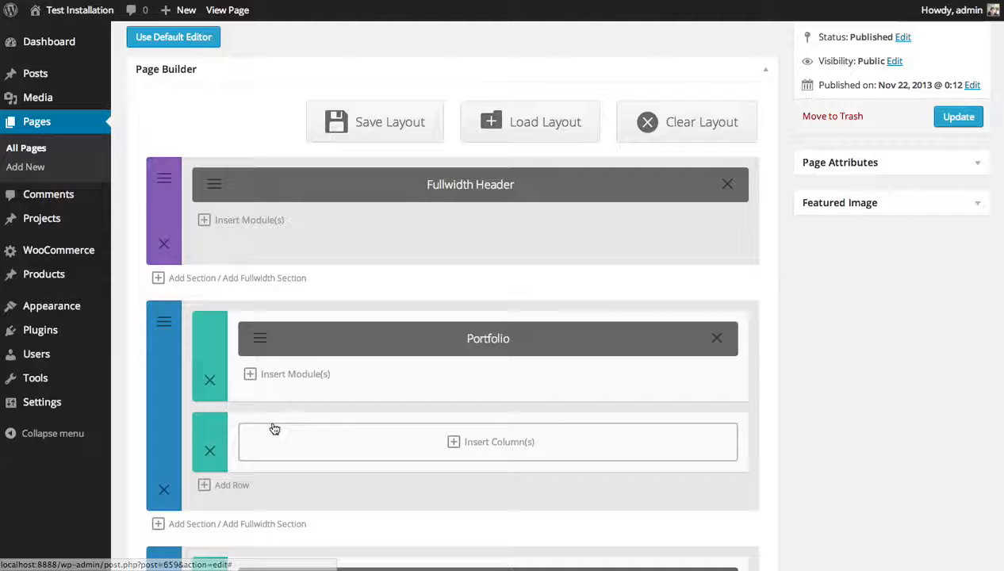
pyautogui.click(328, 441)
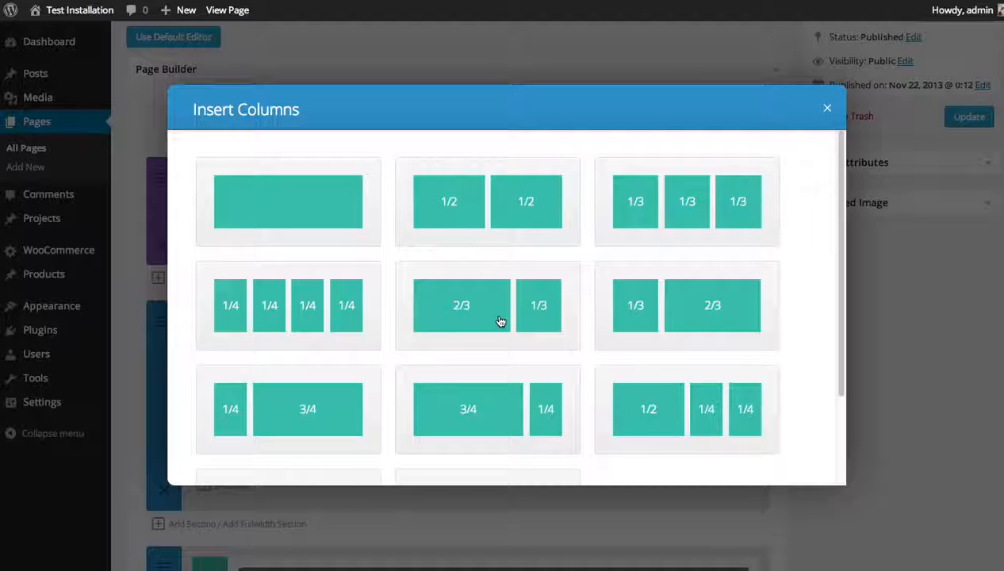
pyautogui.click(501, 411)
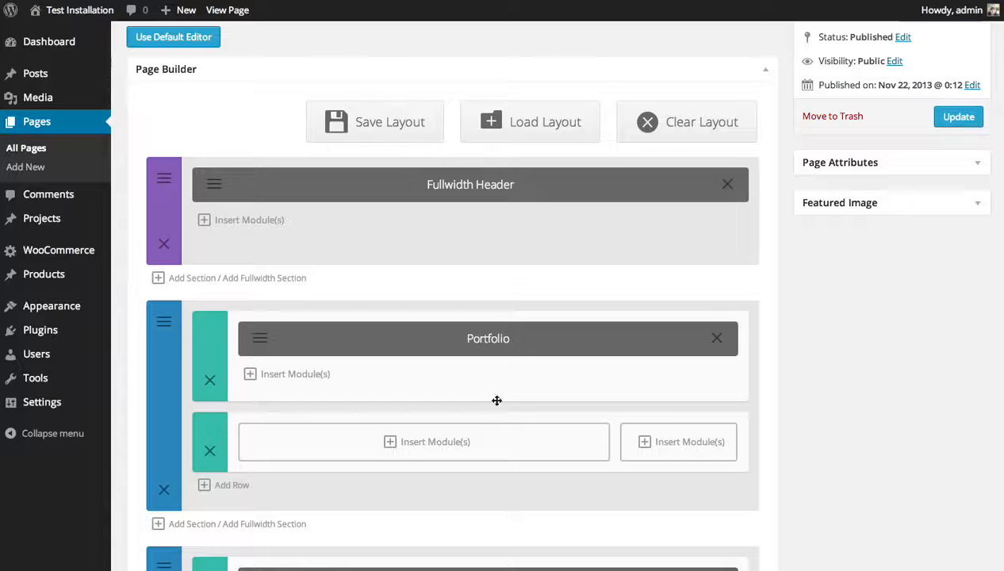
# Step: Insert a Sidebar module in the 1/4 column with Right orientation and the Sidebar widget area, and save it
pyautogui.click(671, 458)
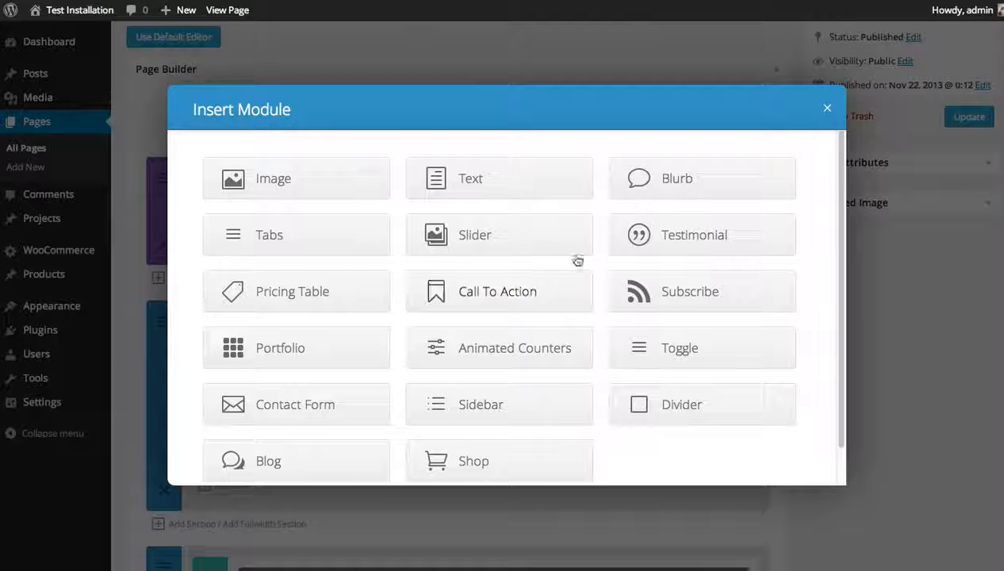
pyautogui.click(479, 412)
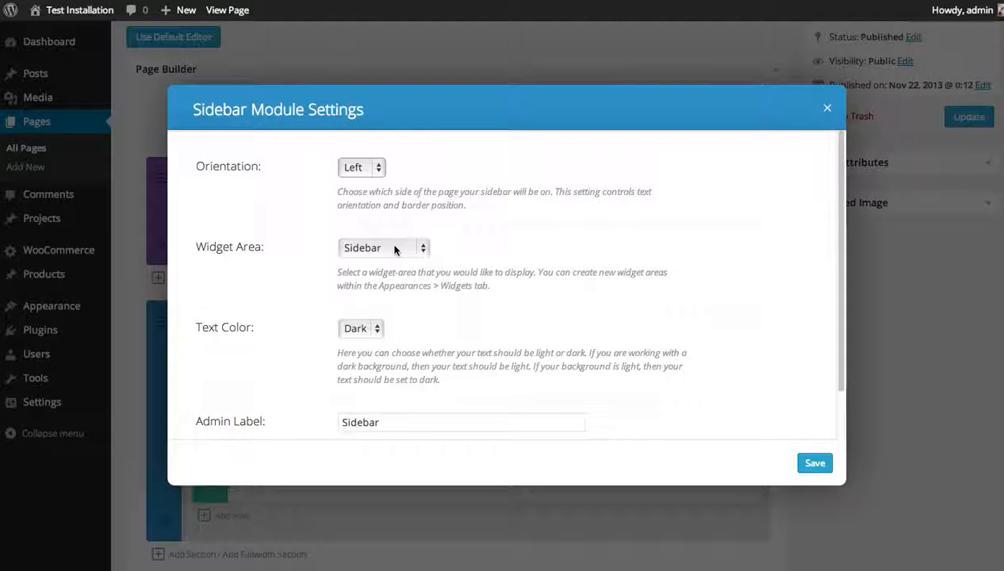
pyautogui.click(361, 168)
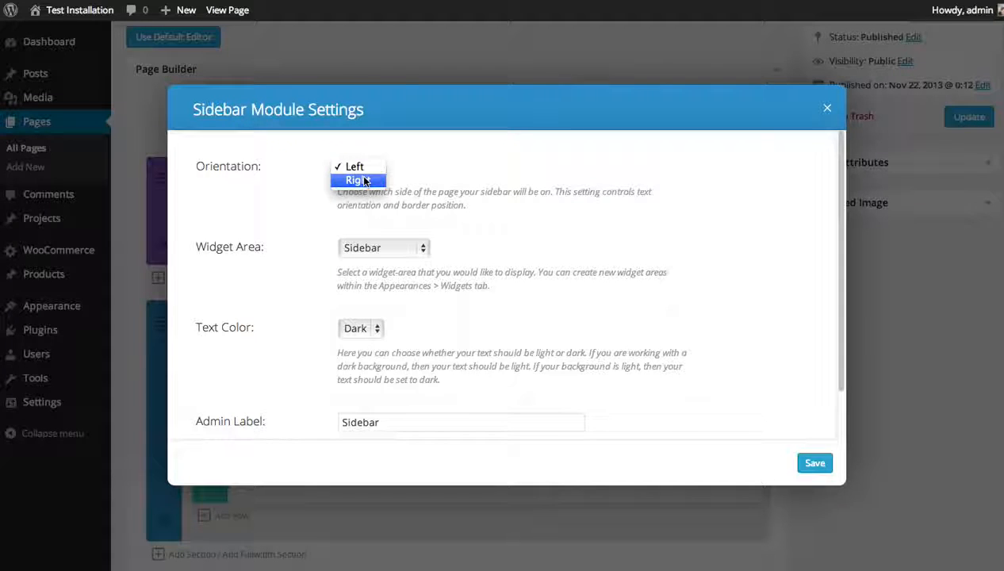
pyautogui.click(361, 247)
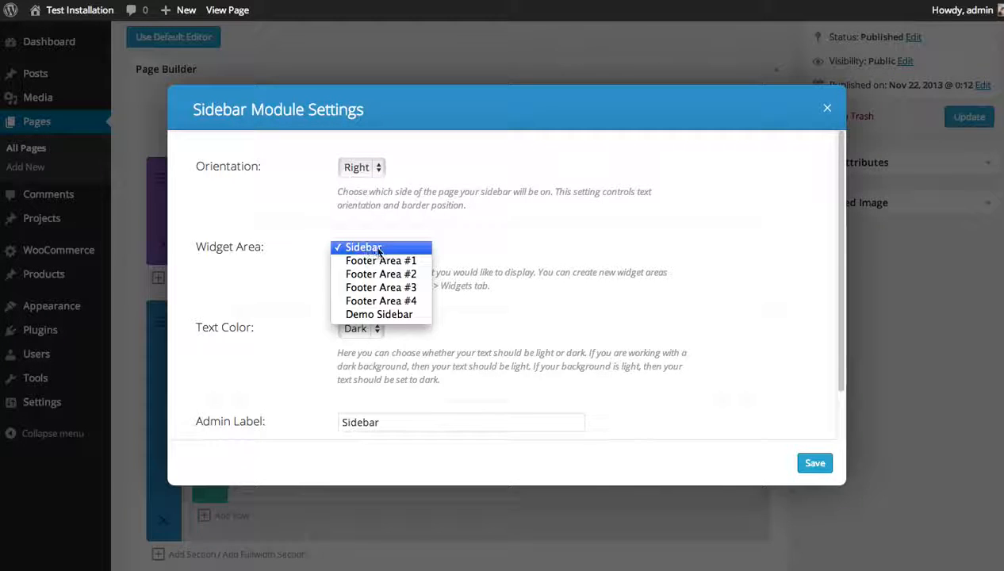
pyautogui.click(379, 248)
pyautogui.scroll(-2, 693, 336)
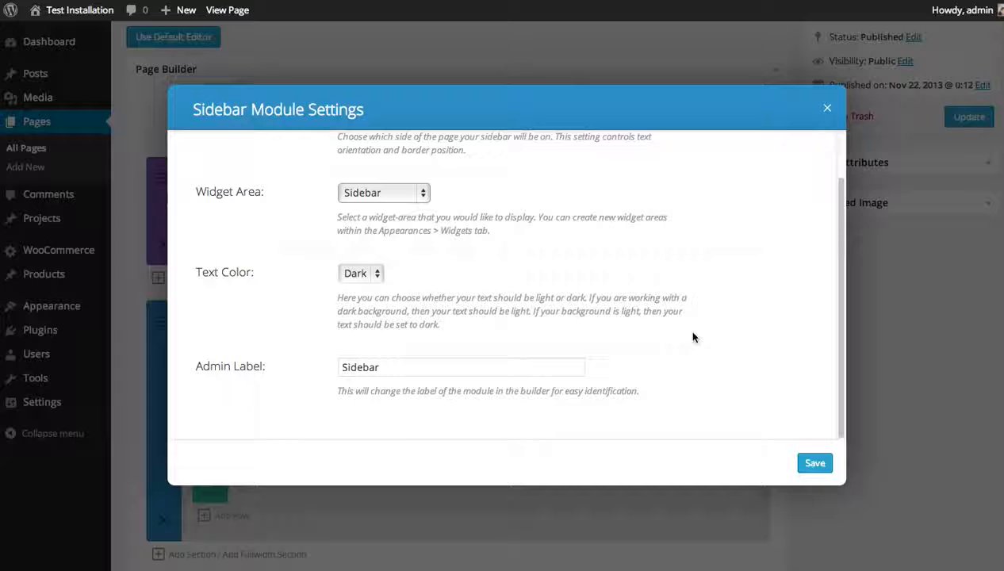
pyautogui.click(821, 468)
# Step: Move the Portfolio module into the 3/4 column beside the Sidebar module and delete the emptied row above
pyautogui.moveTo(428, 343); pyautogui.dragTo(401, 403)
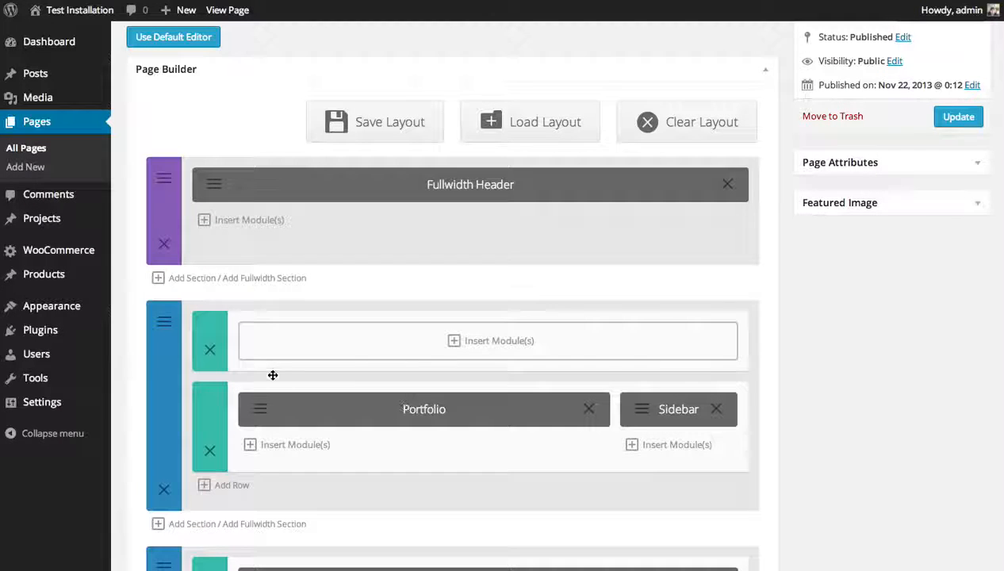
pyautogui.click(211, 356)
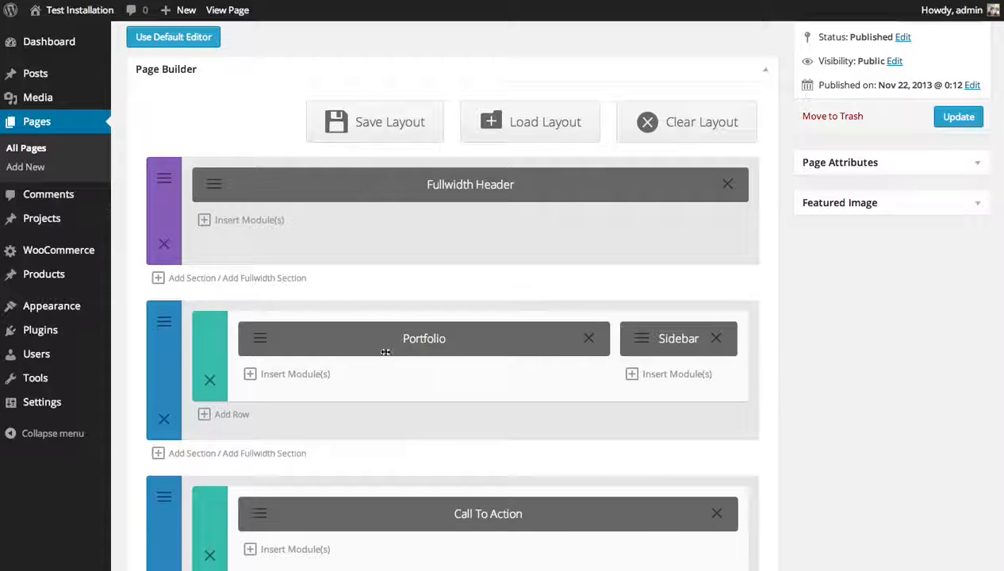
# Step: Preview the page and examine the fullwidth portfolio alongside the right sidebar over the whole page length
pyautogui.scroll(2, 551, 363)
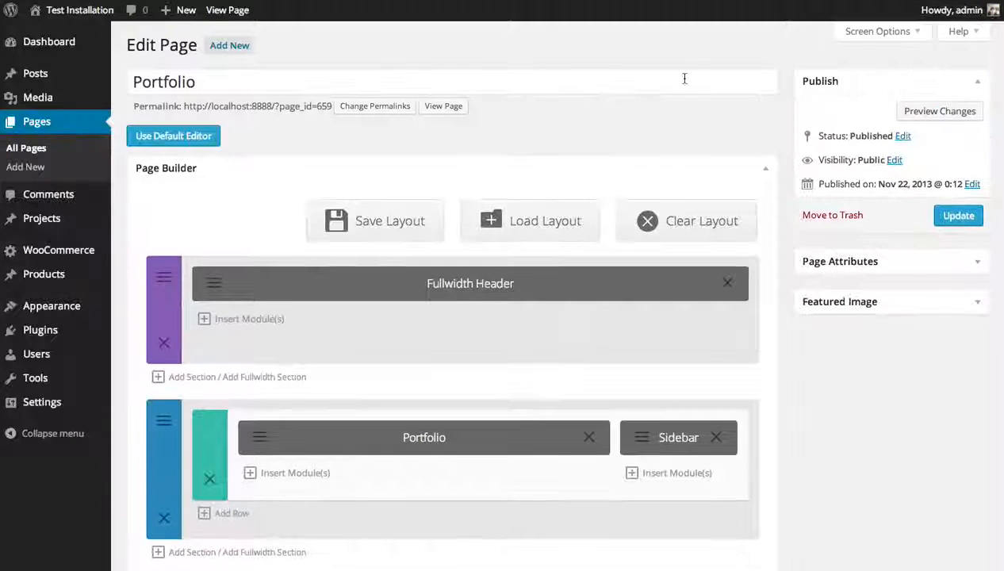
pyautogui.click(934, 112)
pyautogui.moveTo(740, 82)
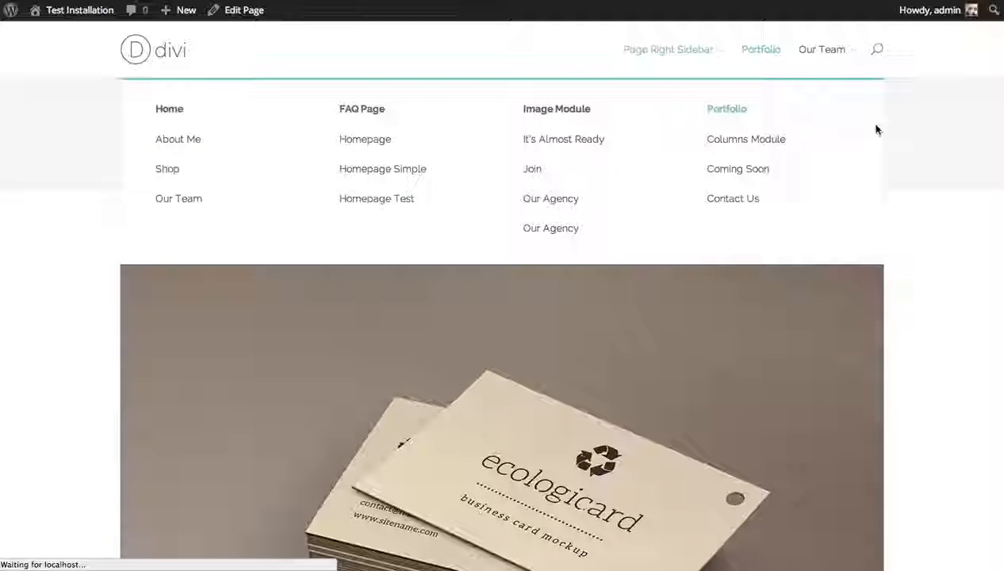
pyautogui.scroll(-2, 705, 258)
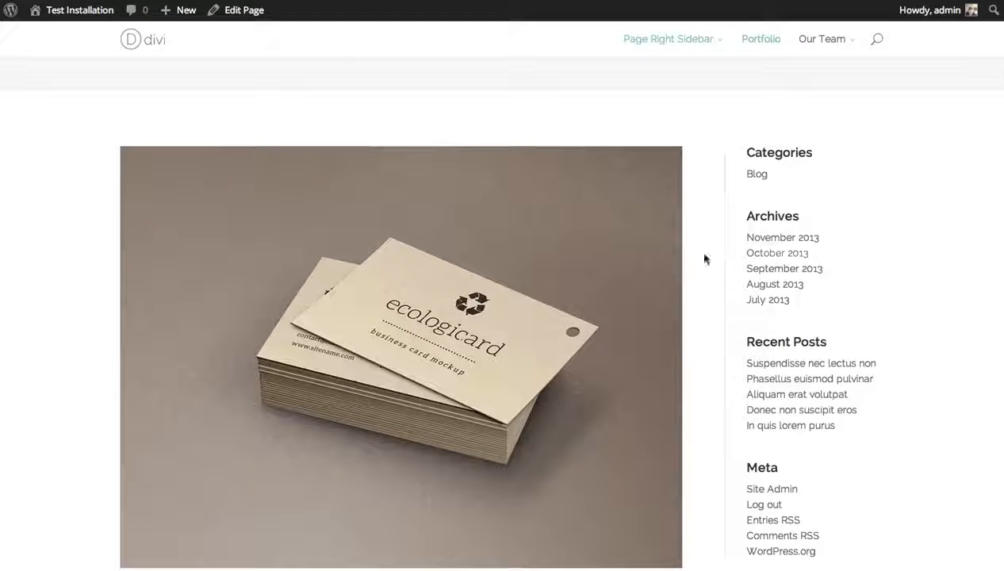
pyautogui.scroll(2, 497, 296)
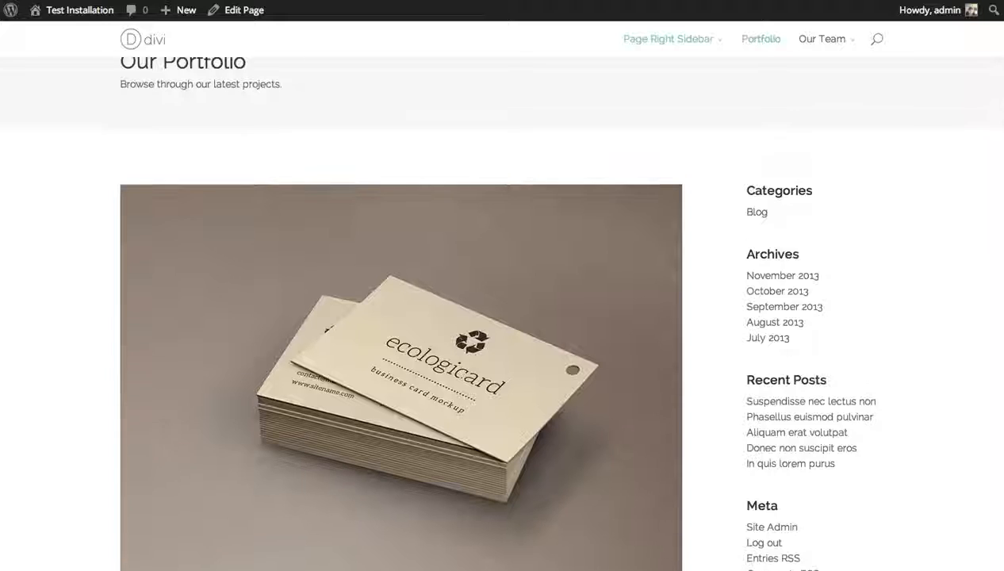
pyautogui.scroll(-5, 496, 296)
pyautogui.scroll(-4, 497, 297)
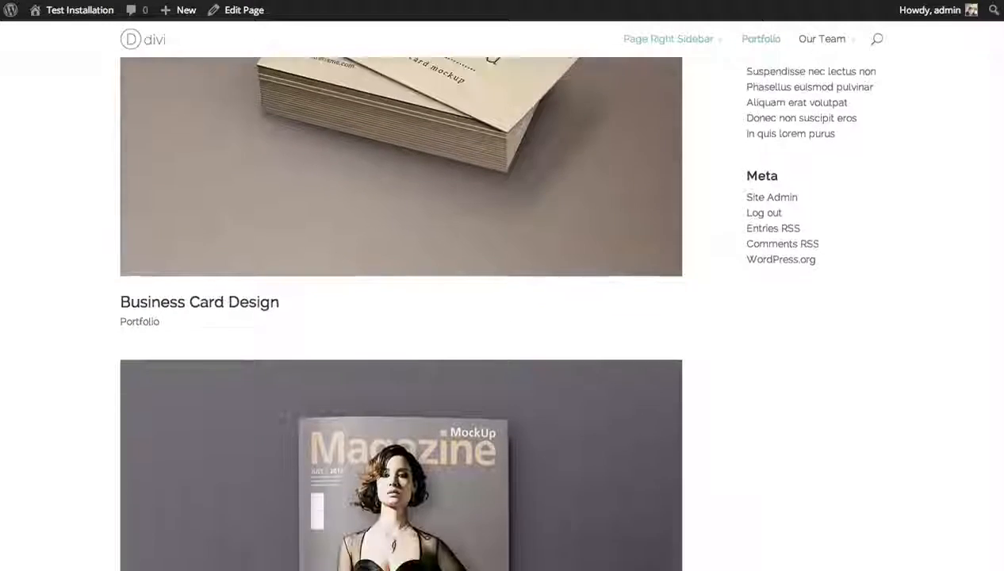
pyautogui.scroll(4, 497, 296)
pyautogui.scroll(3, 1003, 97)
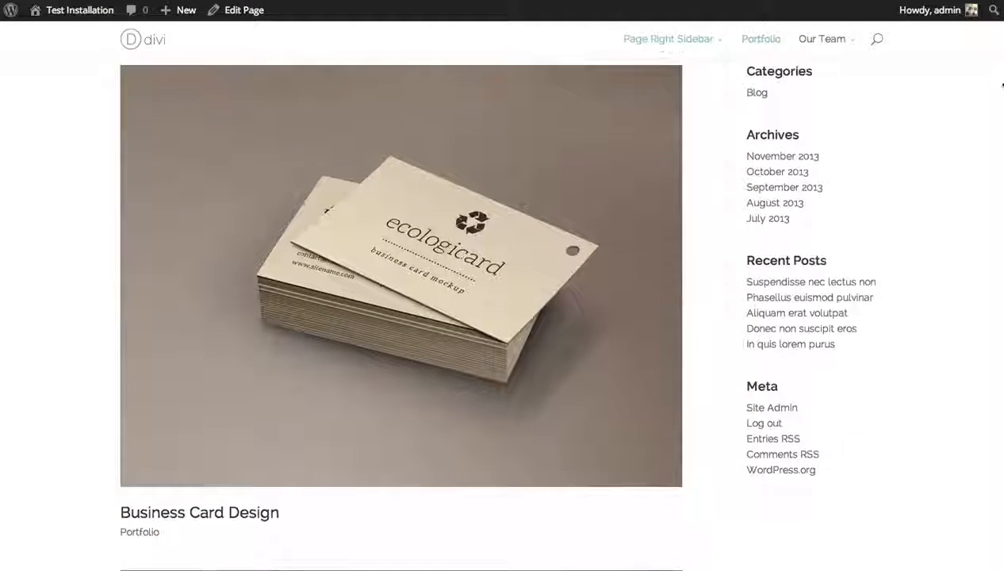
pyautogui.scroll(-15, 982, 224)
pyautogui.scroll(-10, 982, 224)
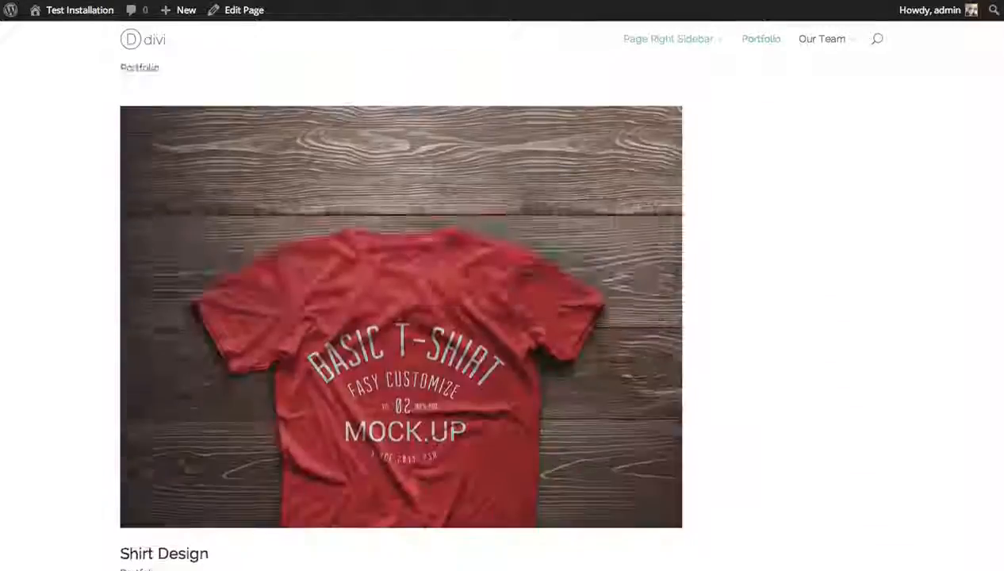
pyautogui.scroll(12, 970, 234)
pyautogui.scroll(10, 979, 181)
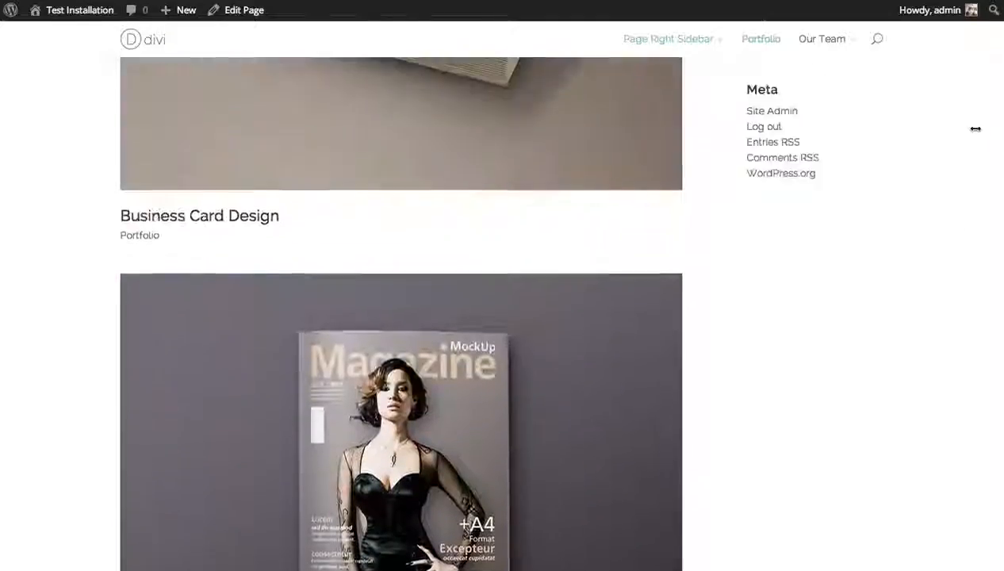